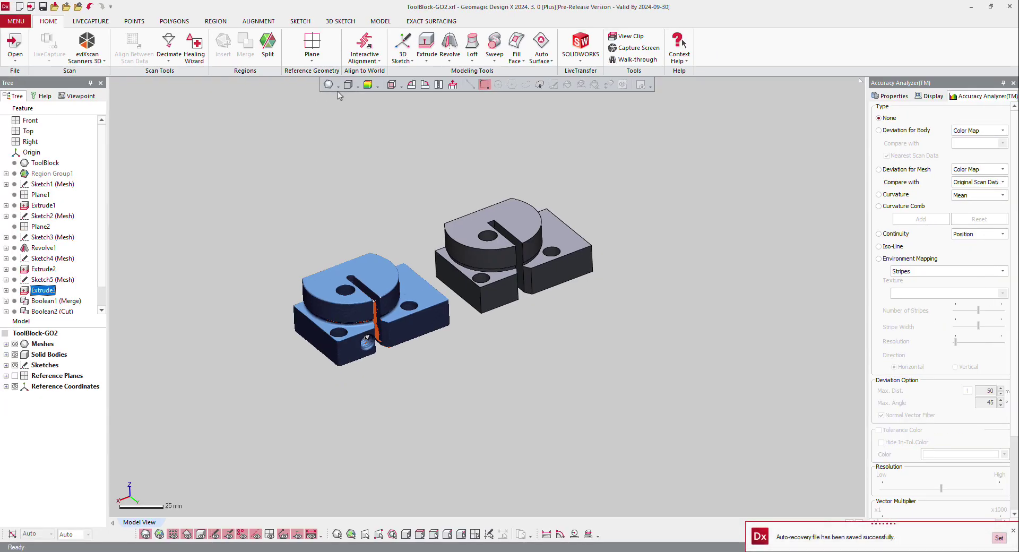
Show the scan mesh as points only, then as wireframe
{"action": "left_click", "coordinate": [338, 89]}
{"action": "left_click", "coordinate": [328, 99]}
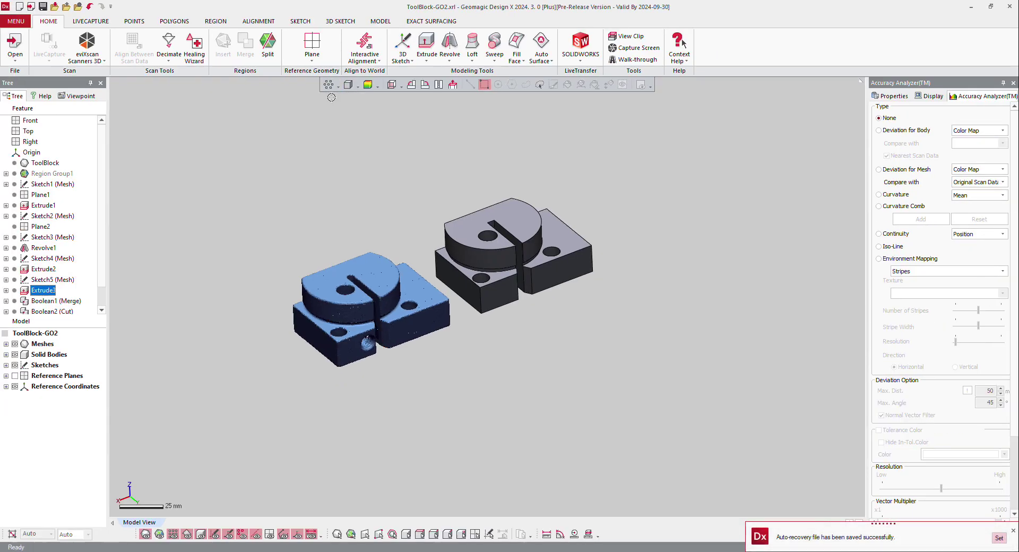
{"action": "scroll", "coordinate": [318, 248], "scroll_direction": "up", "scroll_amount": 4}
{"action": "scroll", "coordinate": [343, 356], "scroll_direction": "up", "scroll_amount": 4}
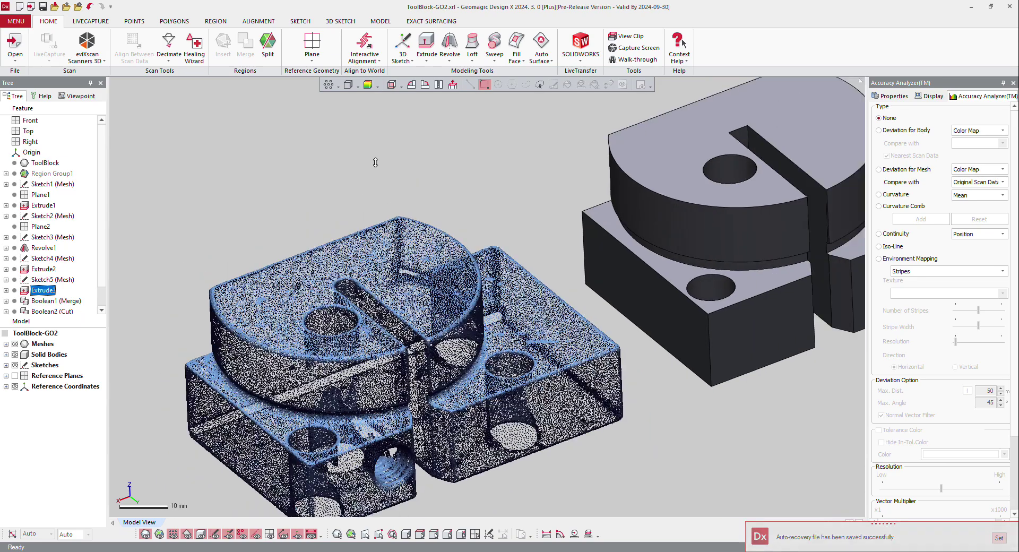
{"action": "scroll", "coordinate": [351, 353], "scroll_direction": "down", "scroll_amount": 2}
{"action": "left_click", "coordinate": [336, 88]}
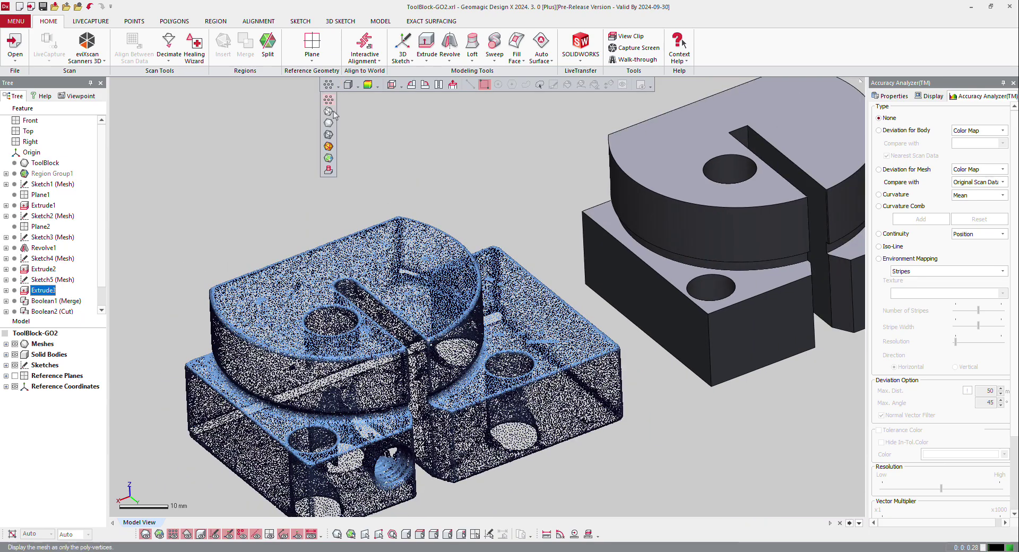
{"action": "left_click", "coordinate": [328, 112]}
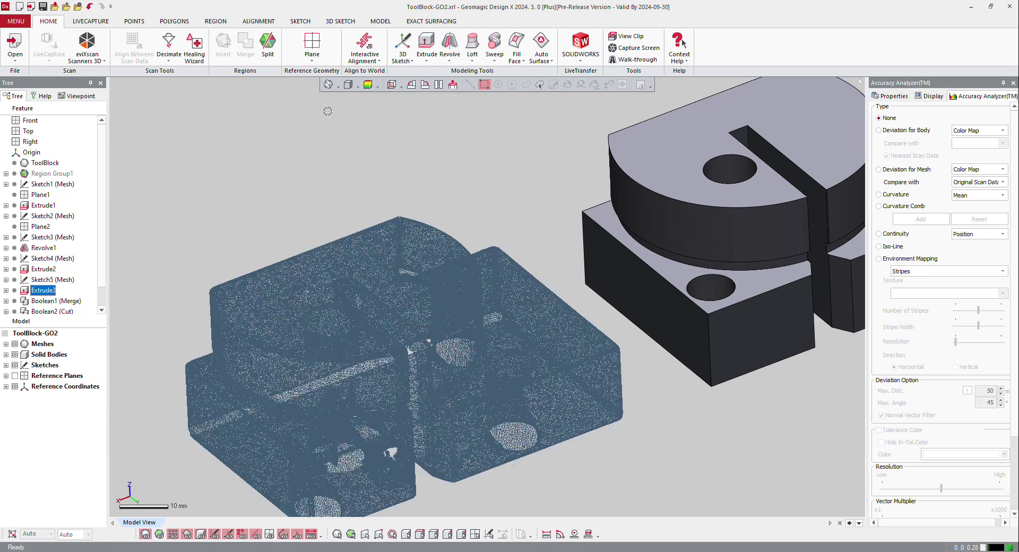
{"action": "scroll", "coordinate": [291, 389], "scroll_direction": "up", "scroll_amount": 8}
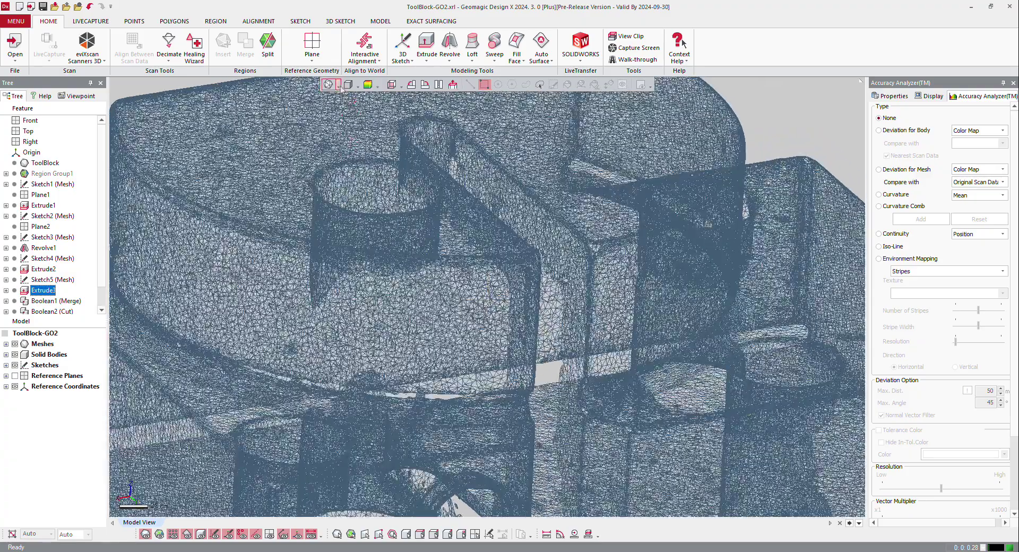
Render the scan mesh shaded, then Shaded With Edges so polygon edges show
{"action": "left_click", "coordinate": [339, 87]}
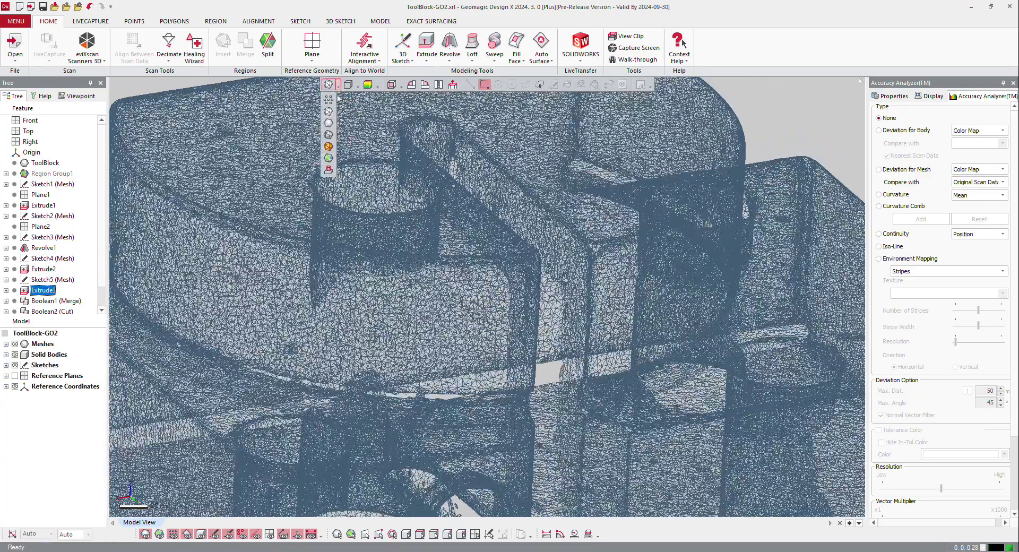
{"action": "left_click", "coordinate": [330, 123]}
{"action": "right_click_drag", "start_coordinate": [460, 195], "coordinate": [482, 180]}
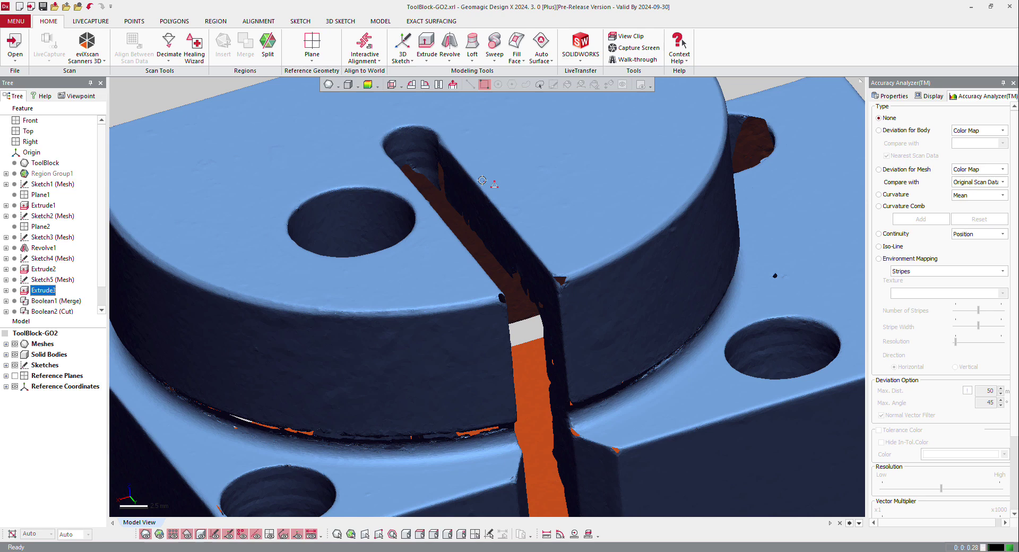
{"action": "left_click", "coordinate": [338, 87]}
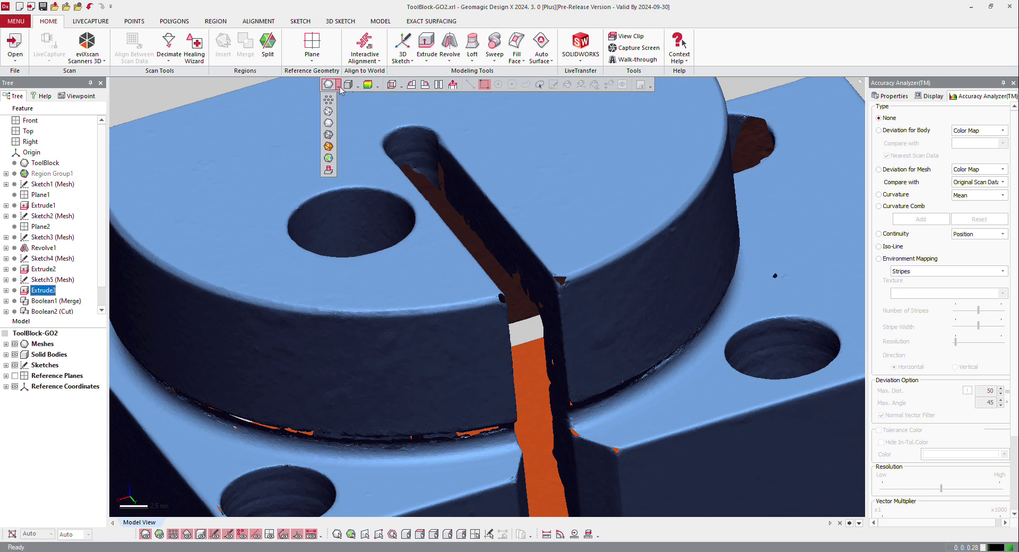
{"action": "left_click", "coordinate": [329, 136]}
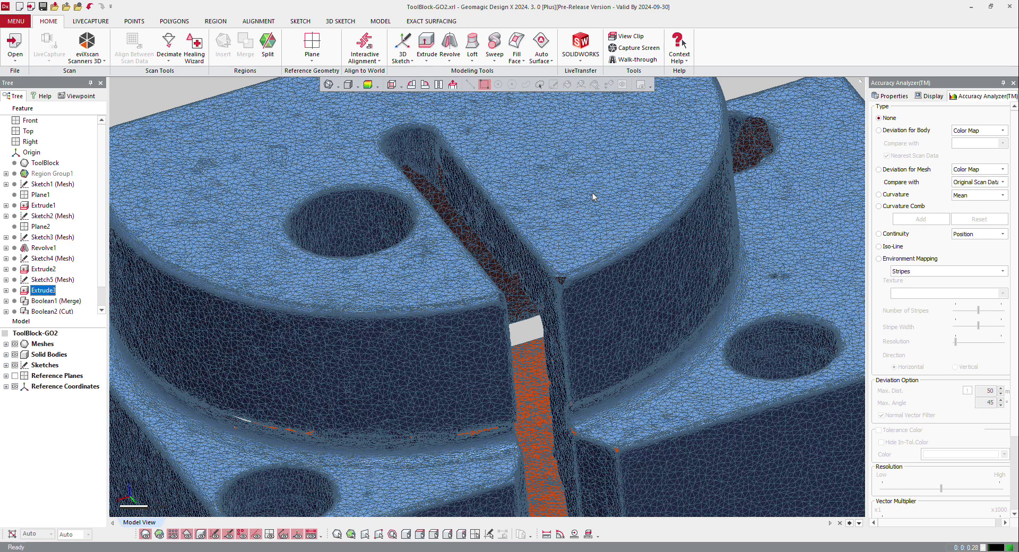
{"action": "scroll", "coordinate": [593, 197], "scroll_direction": "down", "scroll_amount": 3}
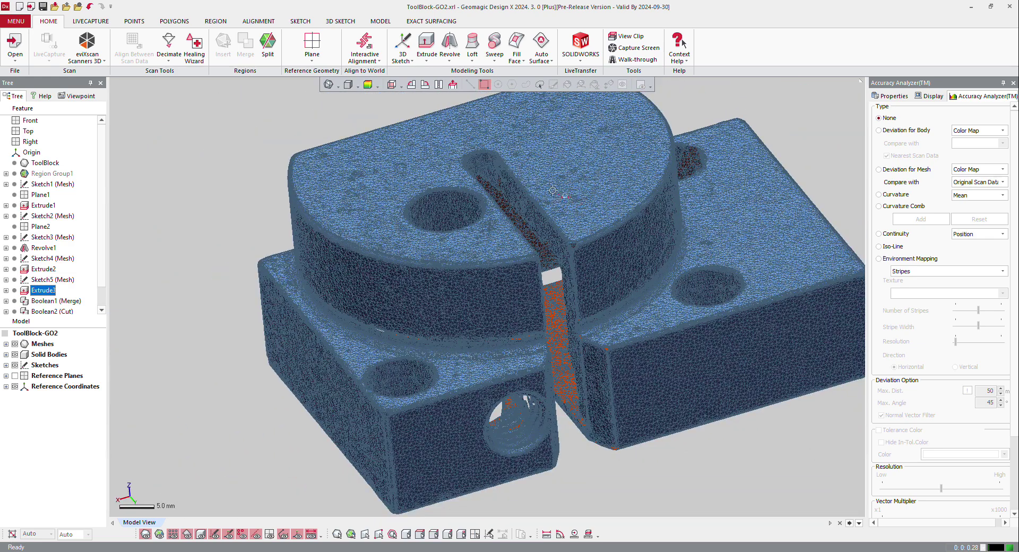
Turn on the mesh curvature colour map, then colour the mesh by its regions
{"action": "left_click", "coordinate": [338, 88]}
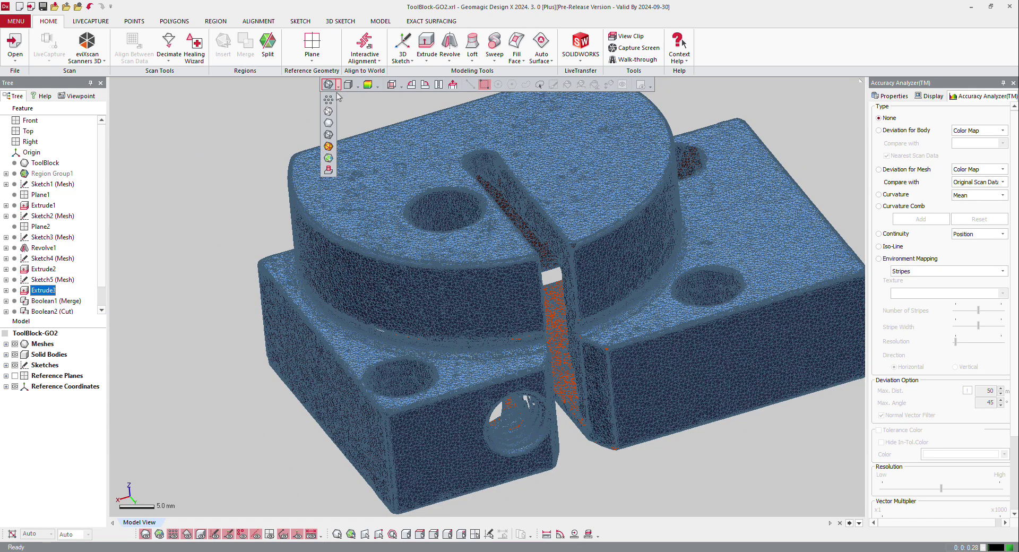
{"action": "left_click", "coordinate": [328, 148]}
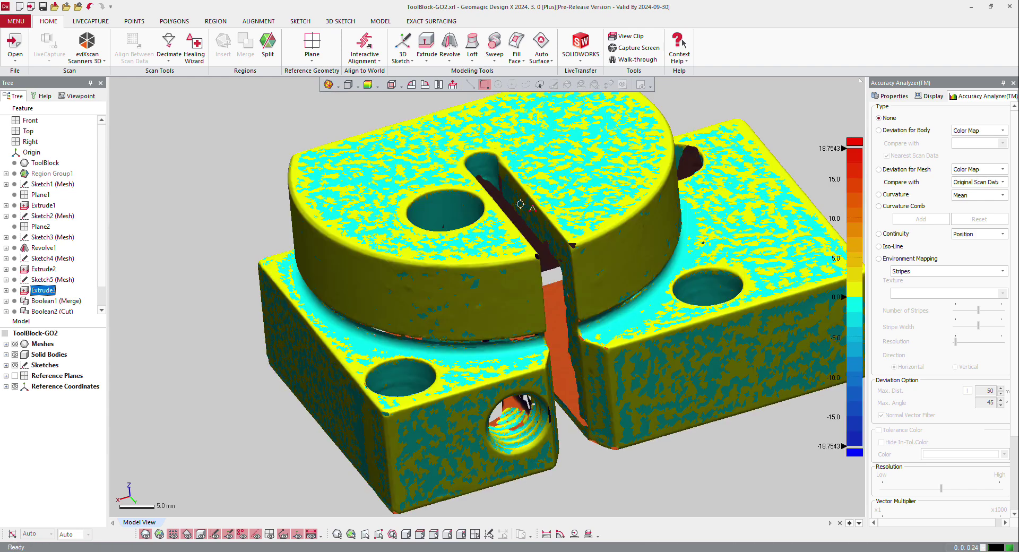
{"action": "left_click", "coordinate": [337, 88]}
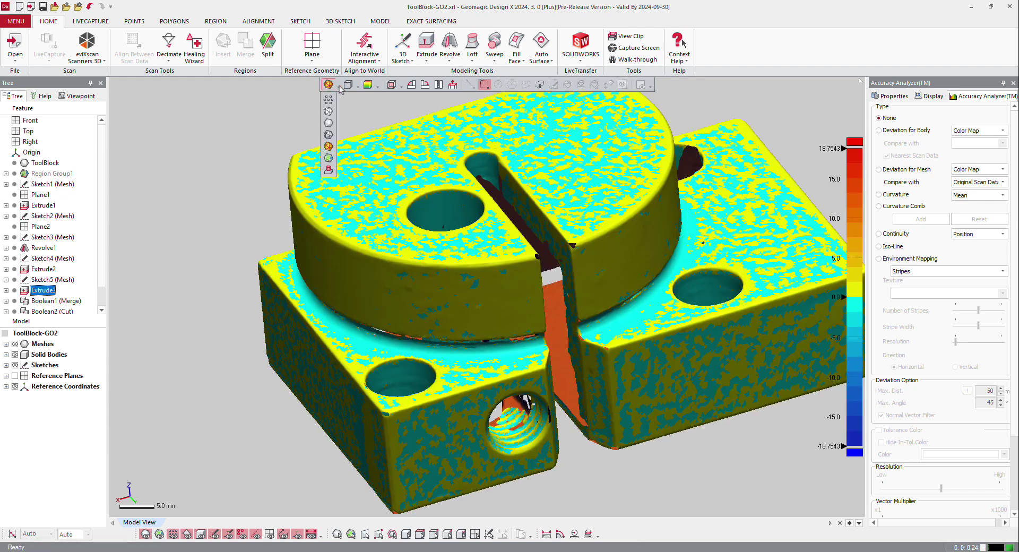
{"action": "left_click", "coordinate": [329, 161]}
{"action": "right_click_drag", "start_coordinate": [318, 265], "coordinate": [588, 282]}
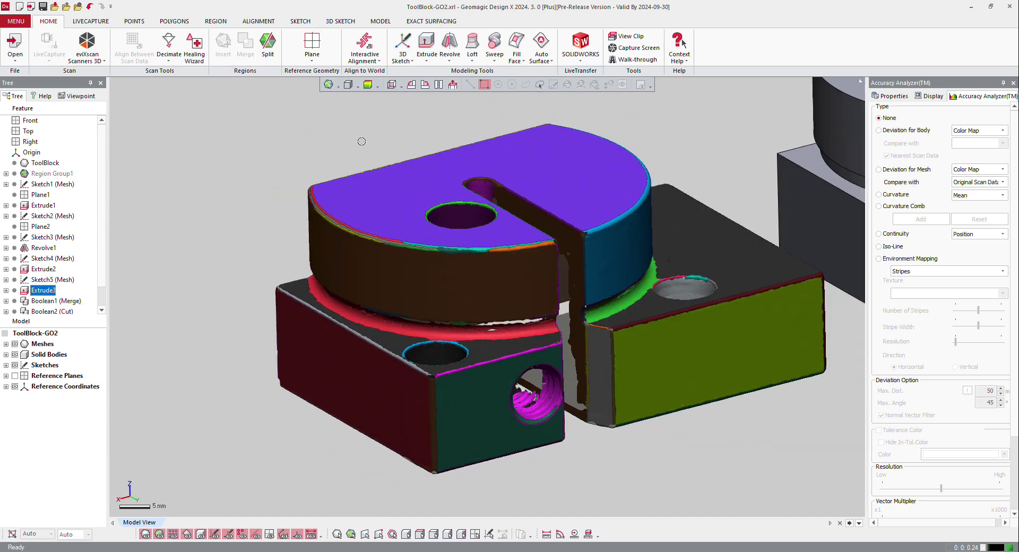
Toggle region colouring off and orbit out until the grey CAD body appears beside the mesh
{"action": "left_click", "coordinate": [338, 87]}
{"action": "left_click", "coordinate": [329, 169]}
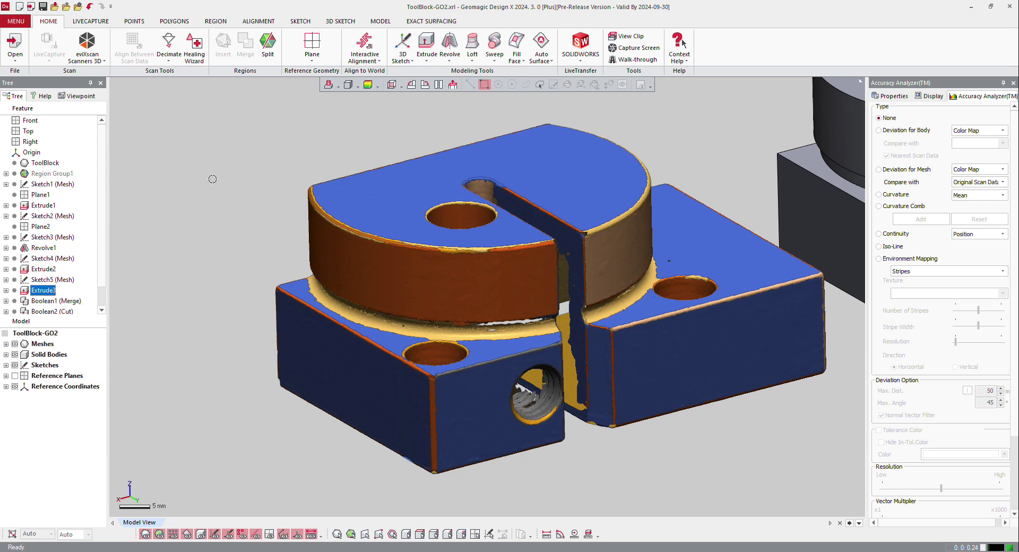
{"action": "right_click_drag", "start_coordinate": [489, 359], "coordinate": [683, 399]}
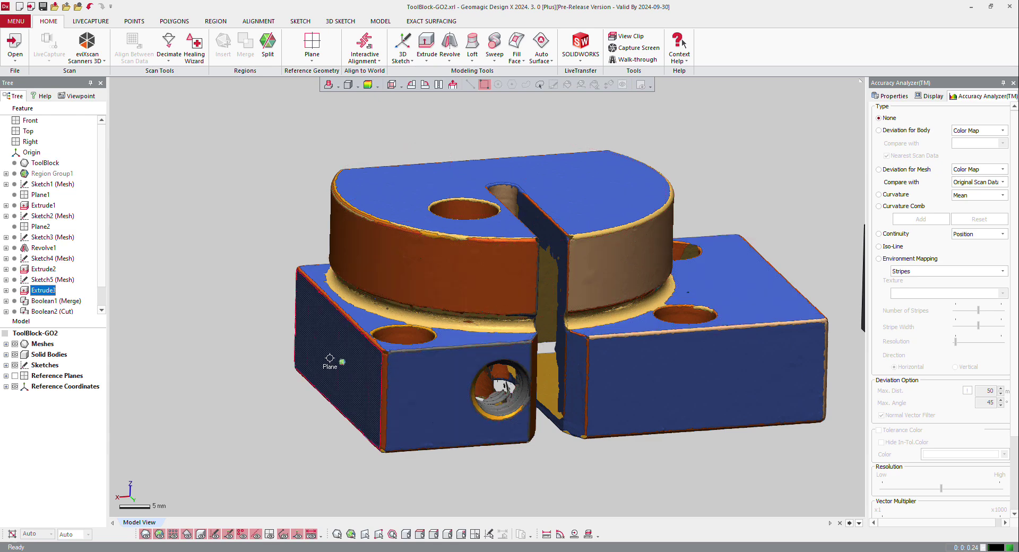
{"action": "right_click_drag", "start_coordinate": [262, 201], "coordinate": [388, 264]}
{"action": "scroll", "coordinate": [388, 264], "scroll_direction": "down", "scroll_amount": 5}
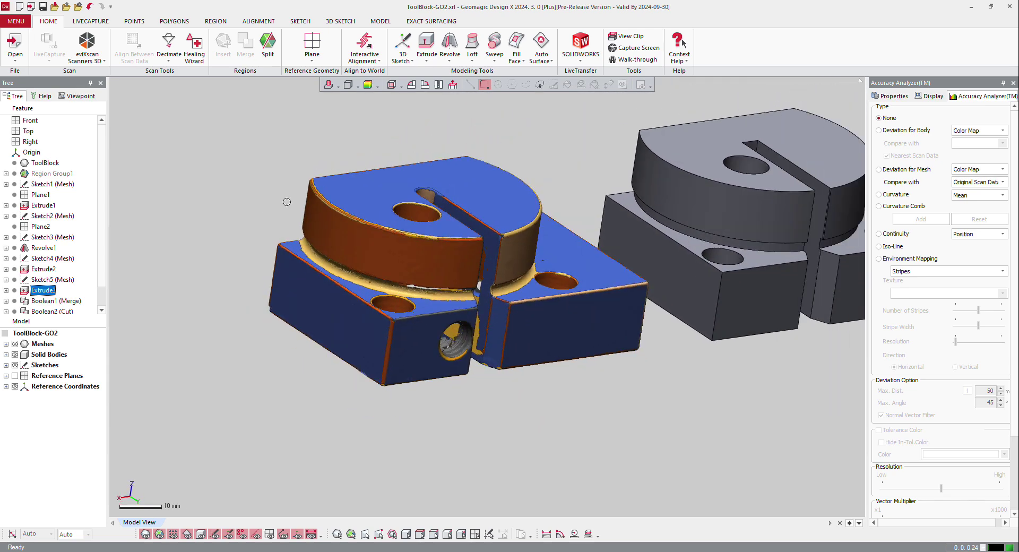
{"action": "scroll", "coordinate": [510, 254], "scroll_direction": "down", "scroll_amount": 3}
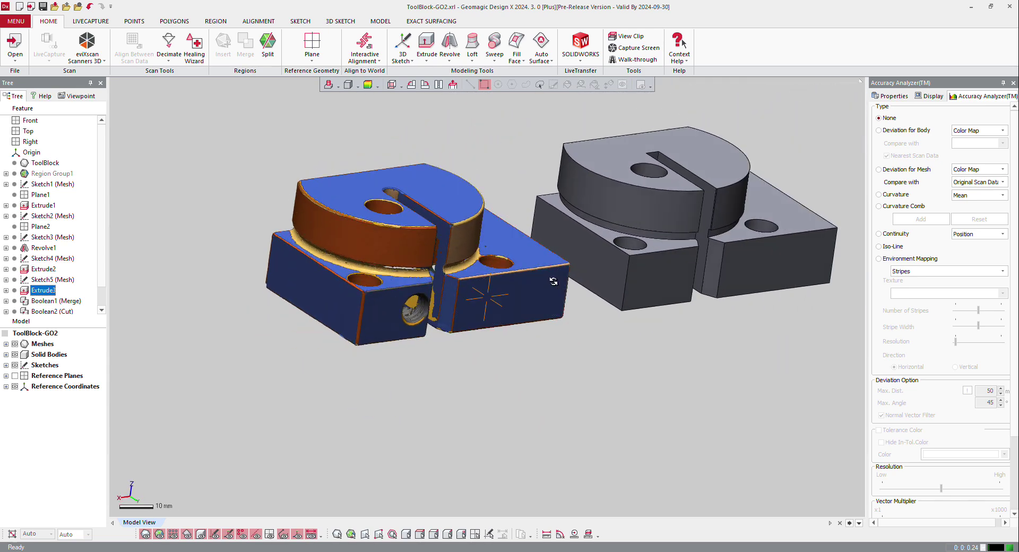
Display the CAD body as wireframe, then with hidden edges dotted
{"action": "scroll", "coordinate": [796, 214], "scroll_direction": "up", "scroll_amount": 2}
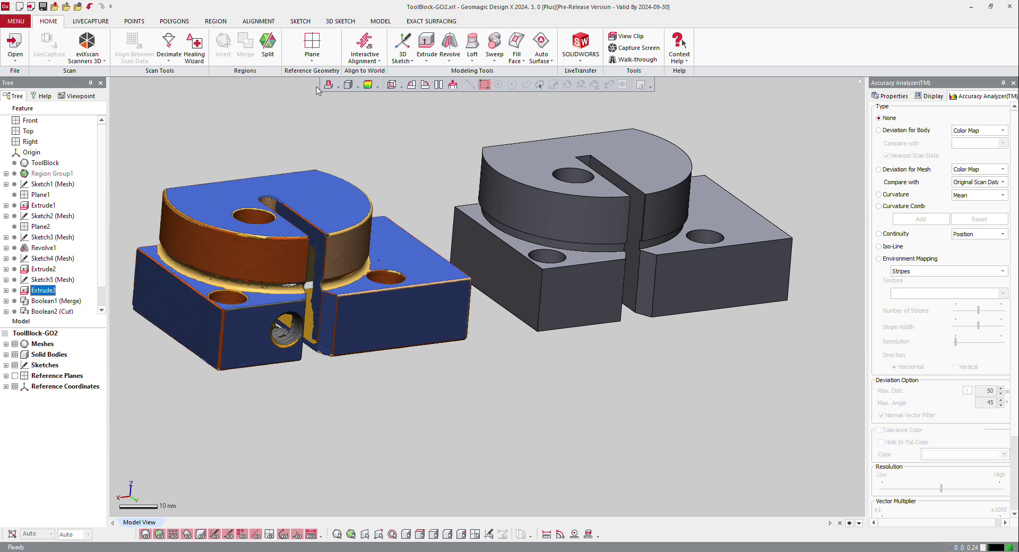
{"action": "left_click", "coordinate": [358, 86]}
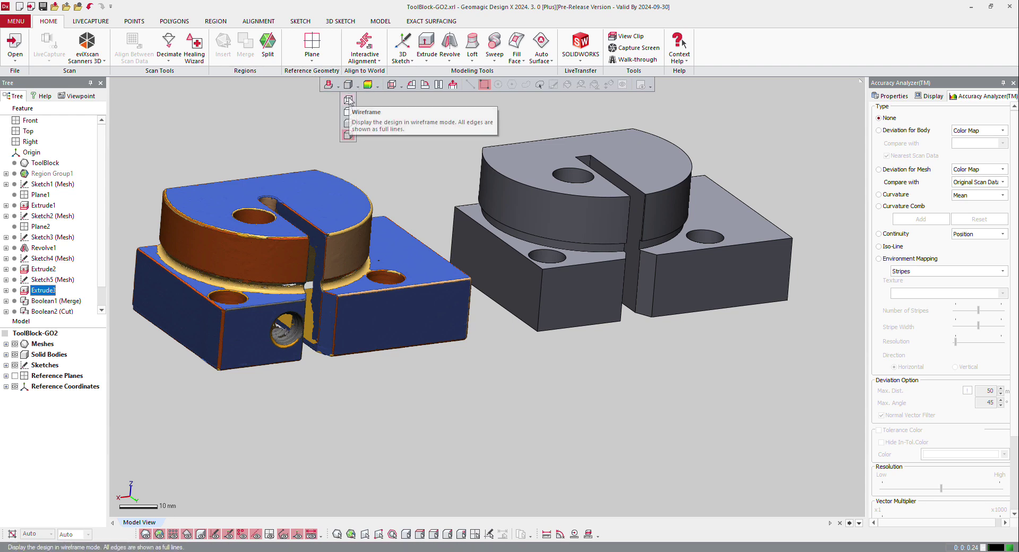
{"action": "left_click", "coordinate": [349, 100]}
{"action": "left_click", "coordinate": [359, 88]}
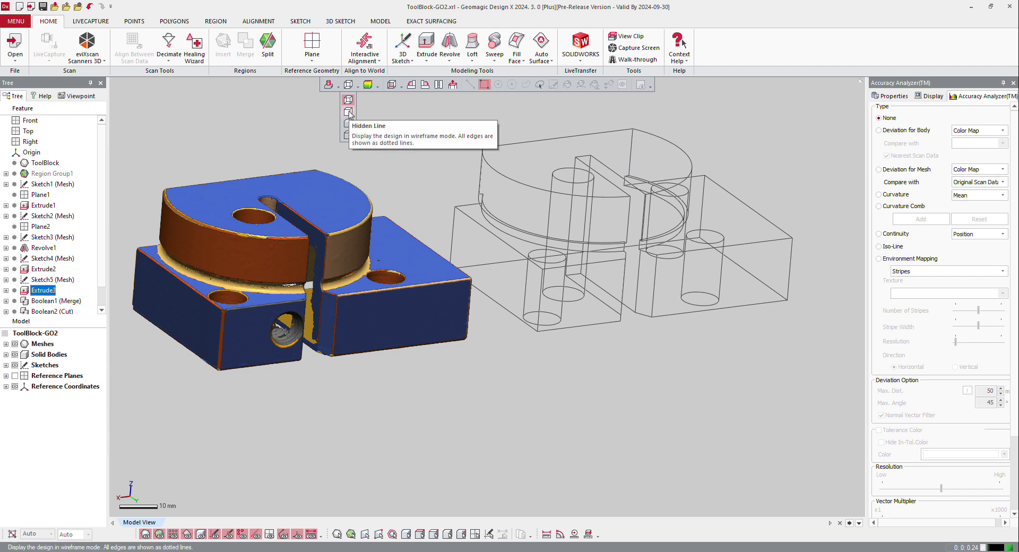
{"action": "left_click", "coordinate": [348, 112]}
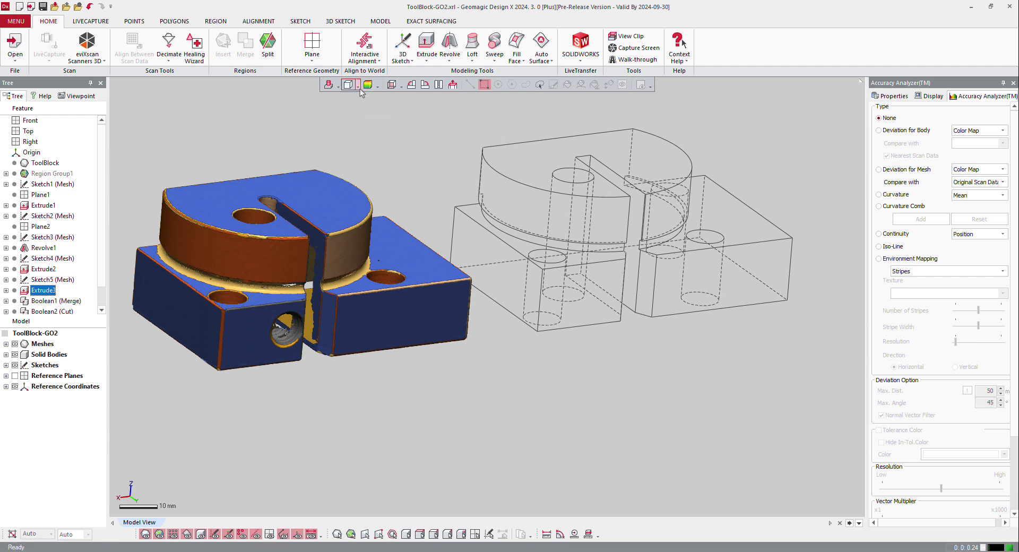
Render the CAD body as a shaded solid, then shaded with edges
{"action": "left_click", "coordinate": [358, 86]}
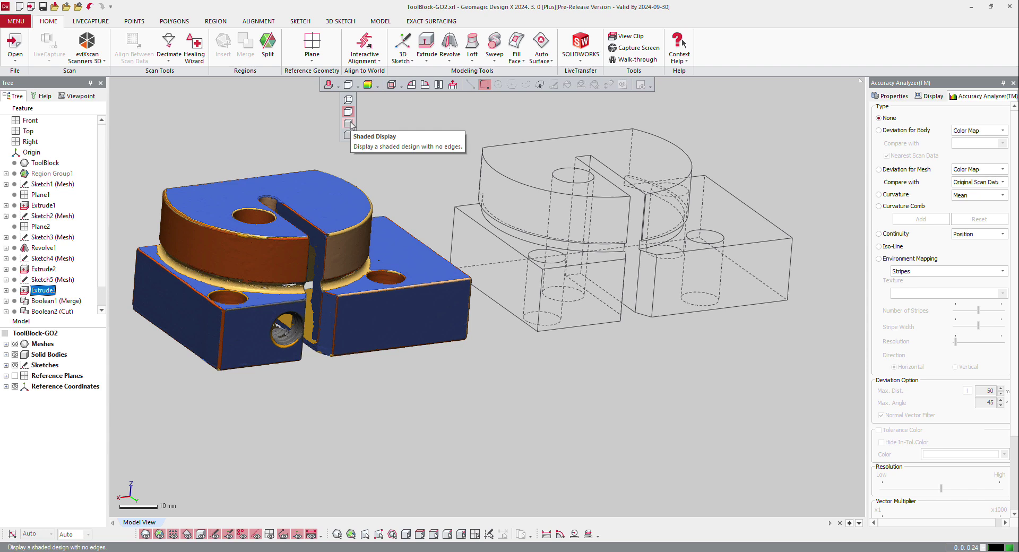
{"action": "left_click", "coordinate": [348, 124]}
{"action": "left_click", "coordinate": [358, 87]}
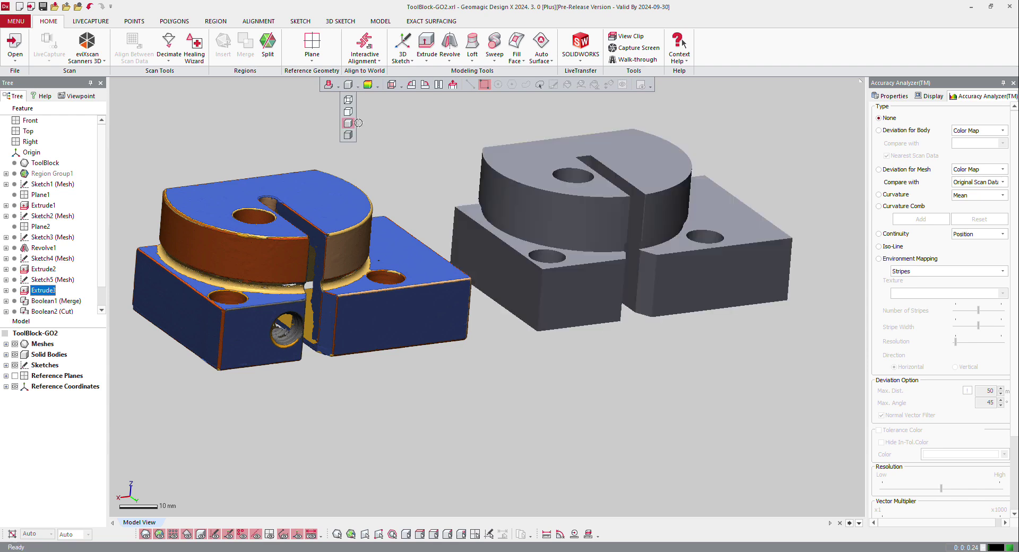
{"action": "left_click", "coordinate": [348, 135]}
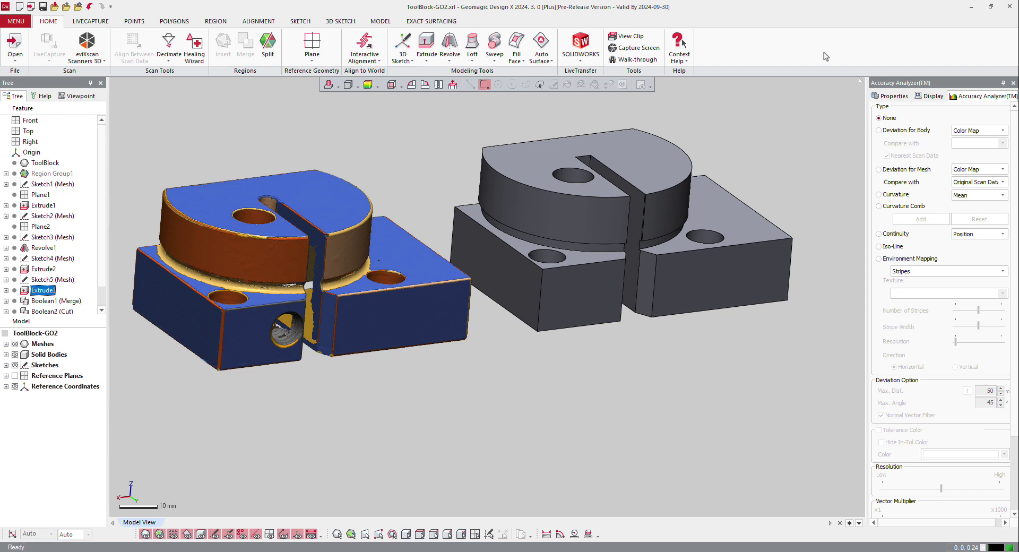
Use View > Zoom > Zoom Area to window in on the scan mesh's slot and boss
{"action": "left_click", "coordinate": [16, 21]}
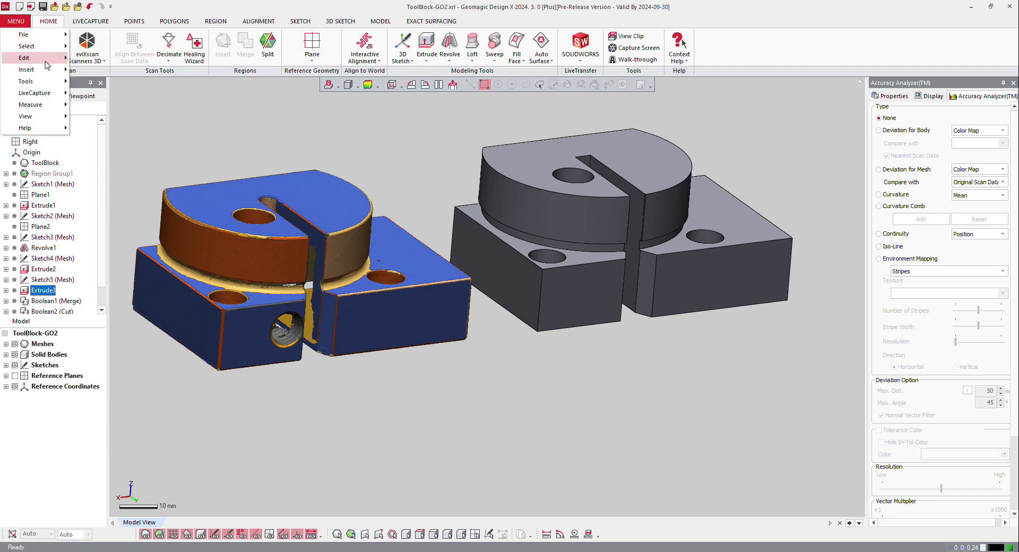
{"action": "mouse_move", "coordinate": [53, 116]}
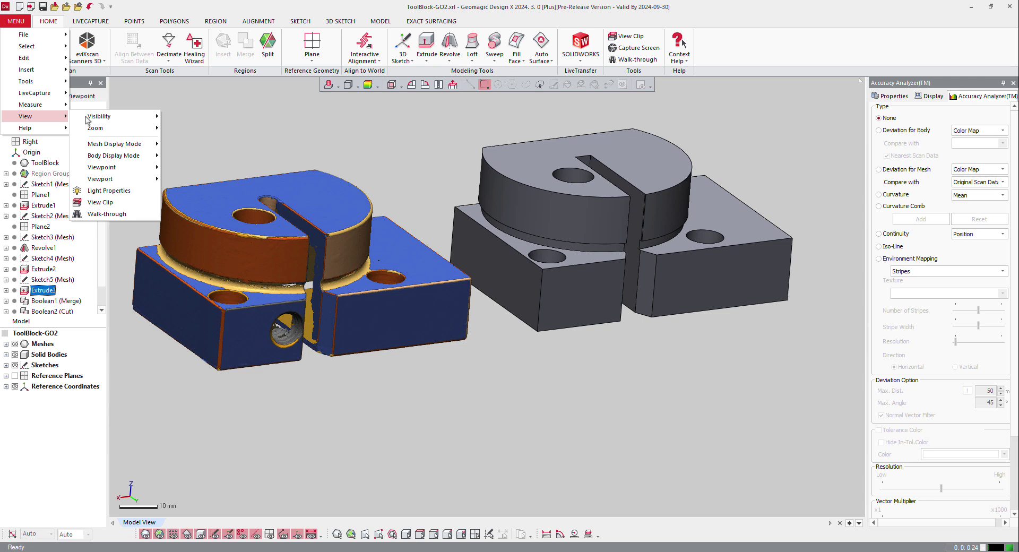
{"action": "mouse_move", "coordinate": [111, 129]}
{"action": "left_click", "coordinate": [222, 128]}
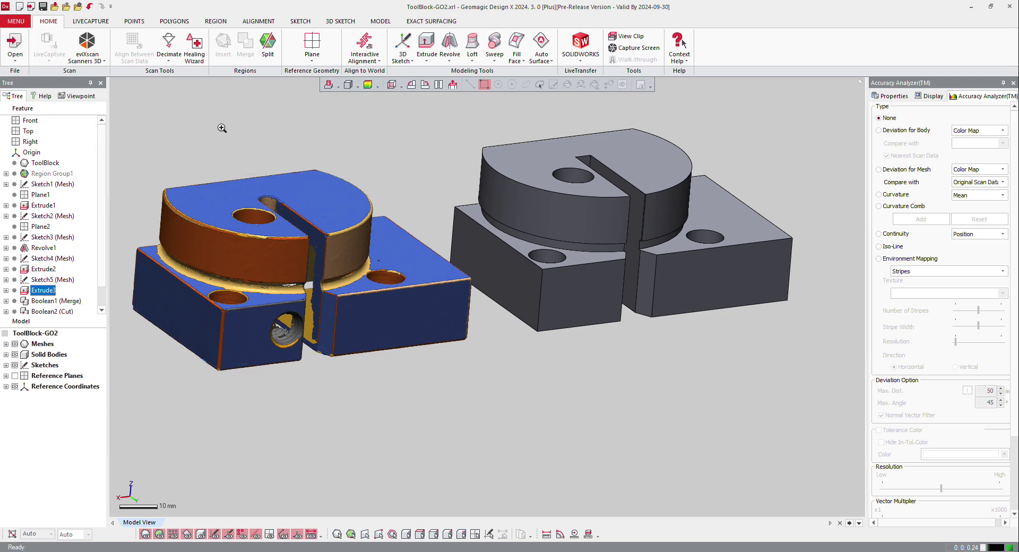
{"action": "left_click_drag", "start_coordinate": [234, 151], "coordinate": [456, 348]}
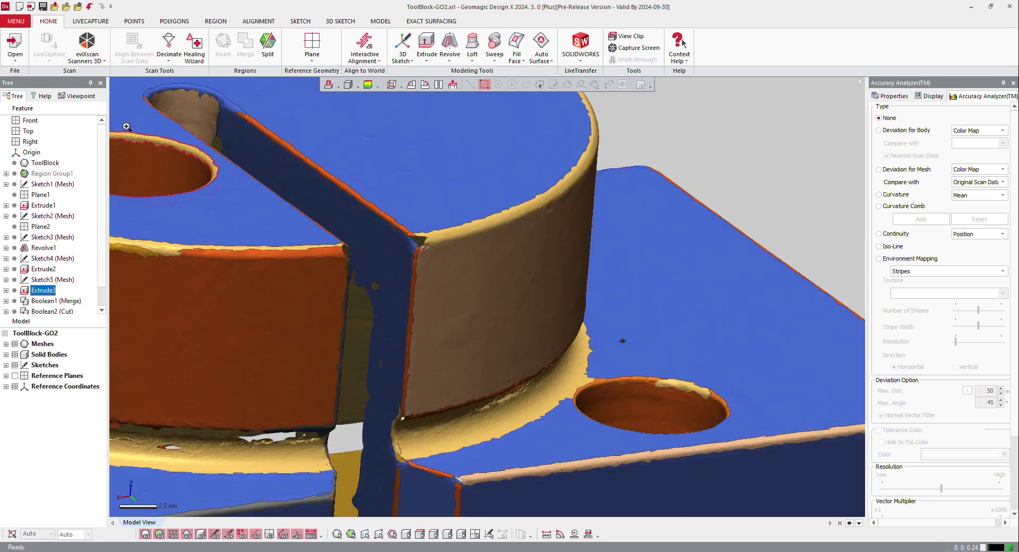
{"action": "left_click", "coordinate": [16, 22]}
{"action": "mouse_move", "coordinate": [39, 117]}
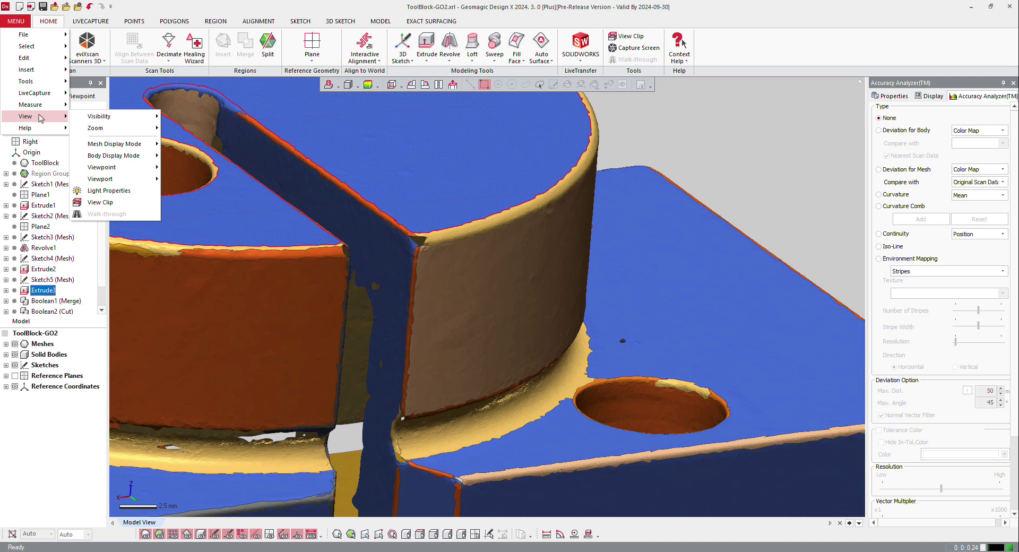
{"action": "mouse_move", "coordinate": [109, 131]}
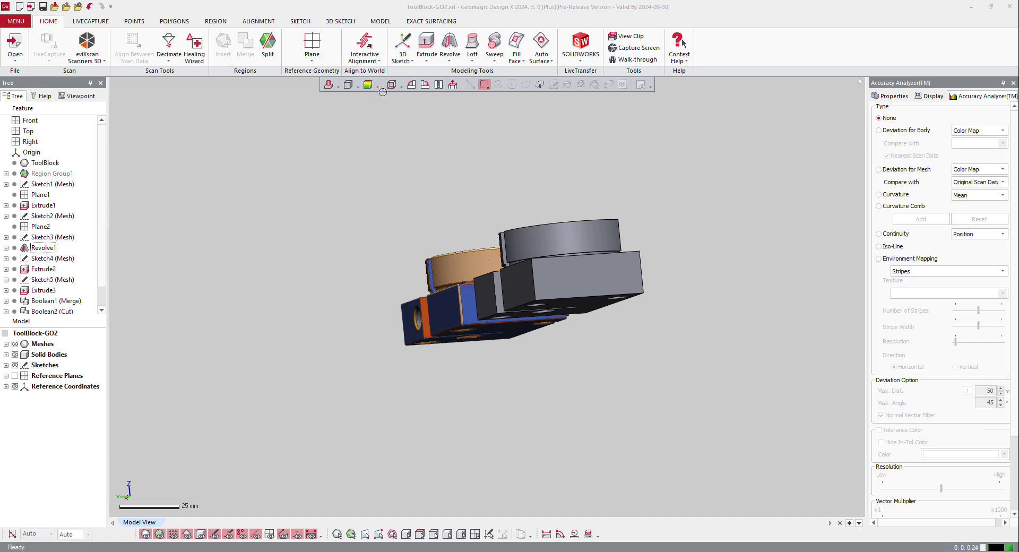
Switch to a standard orthographic view, flip the viewpoint, then look from the Top
{"action": "left_click", "coordinate": [401, 87]}
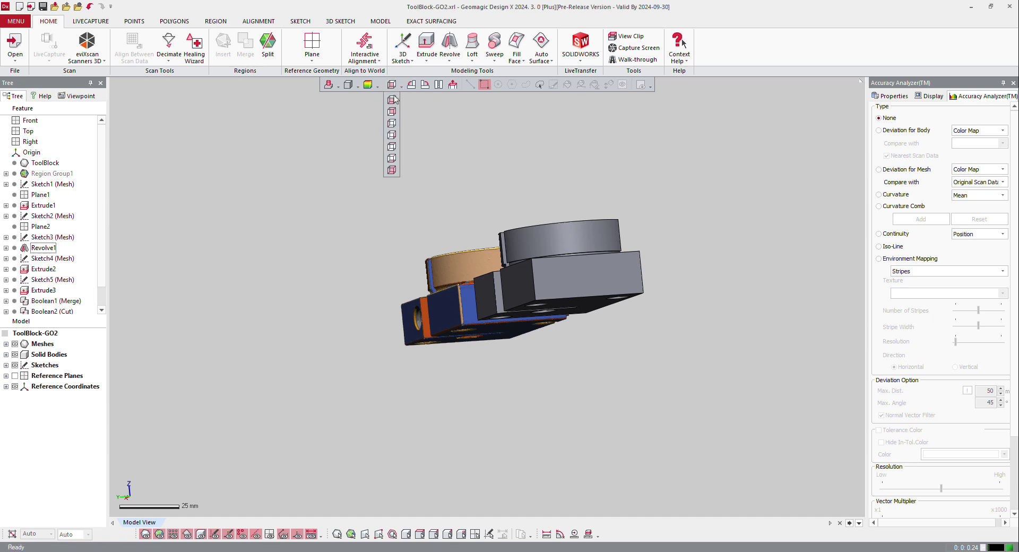
{"action": "left_click", "coordinate": [392, 101]}
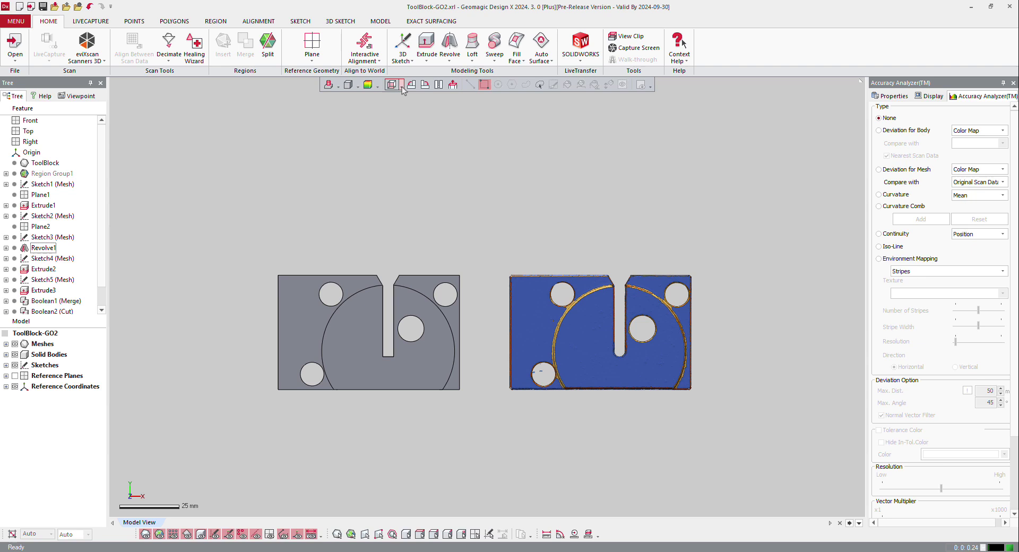
{"action": "left_click", "coordinate": [391, 114]}
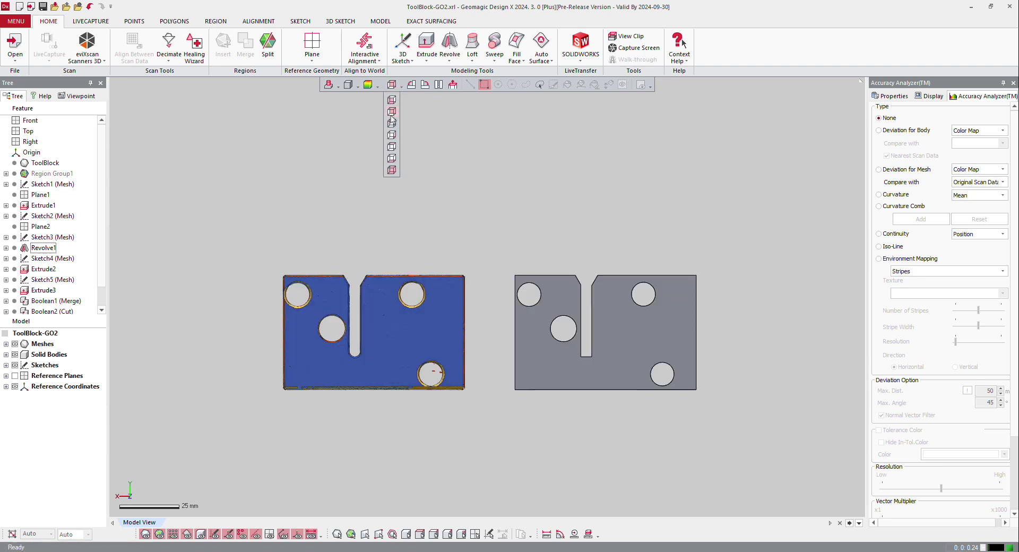
{"action": "left_click", "coordinate": [393, 148]}
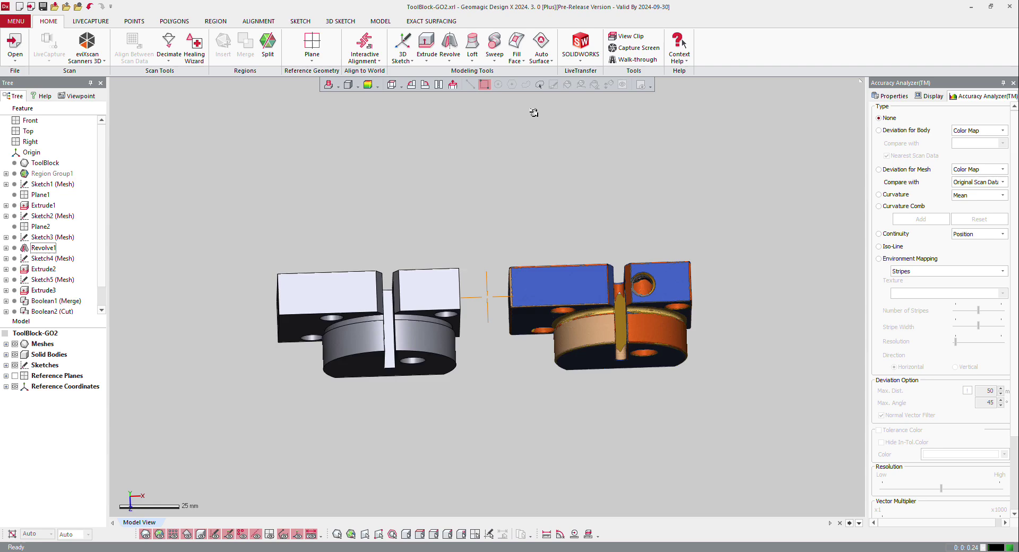
From an oblique view, roll 90° counterclockwise and back clockwise, then flip to view from underneath
{"action": "right_click_drag", "start_coordinate": [488, 96], "coordinate": [461, 209]}
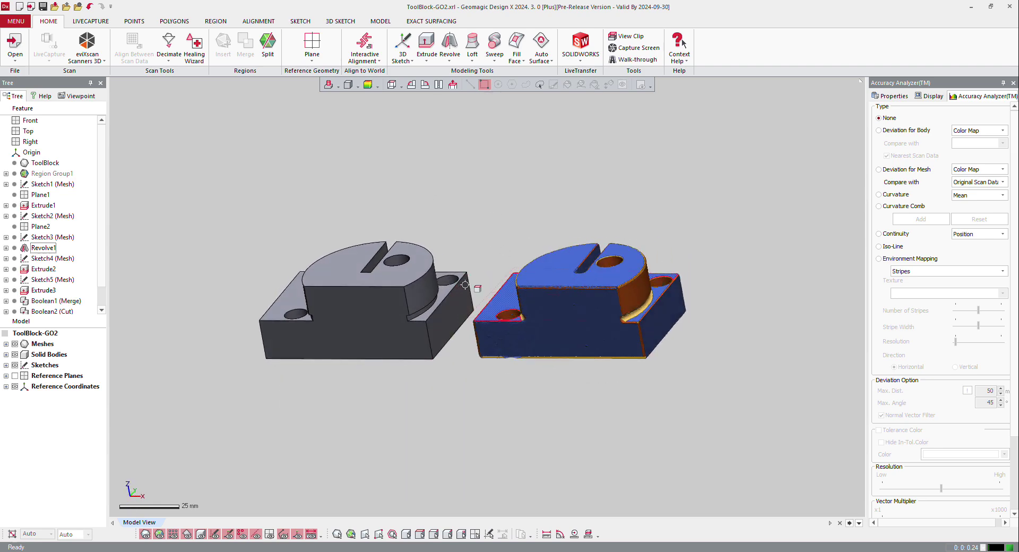
{"action": "left_click", "coordinate": [412, 86]}
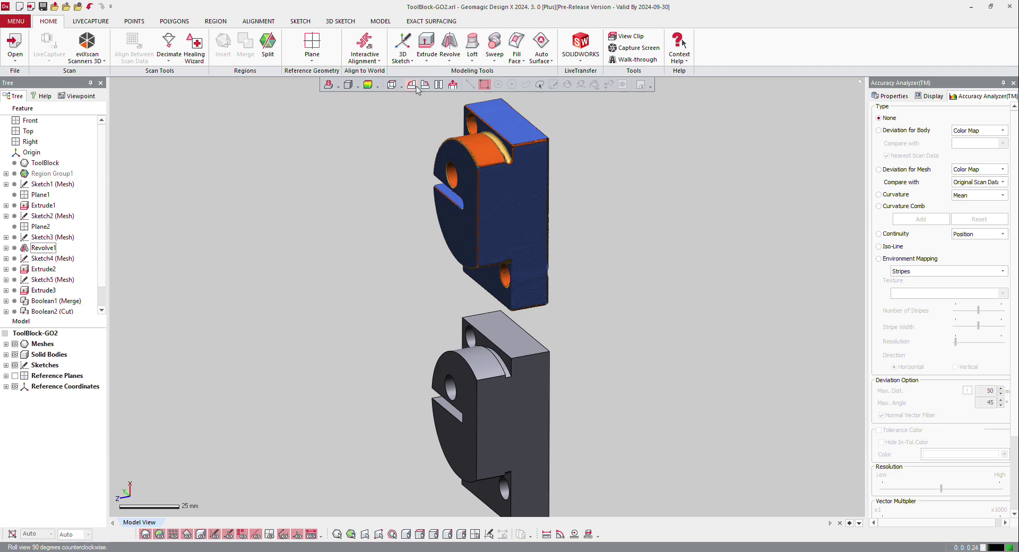
{"action": "left_click", "coordinate": [425, 85]}
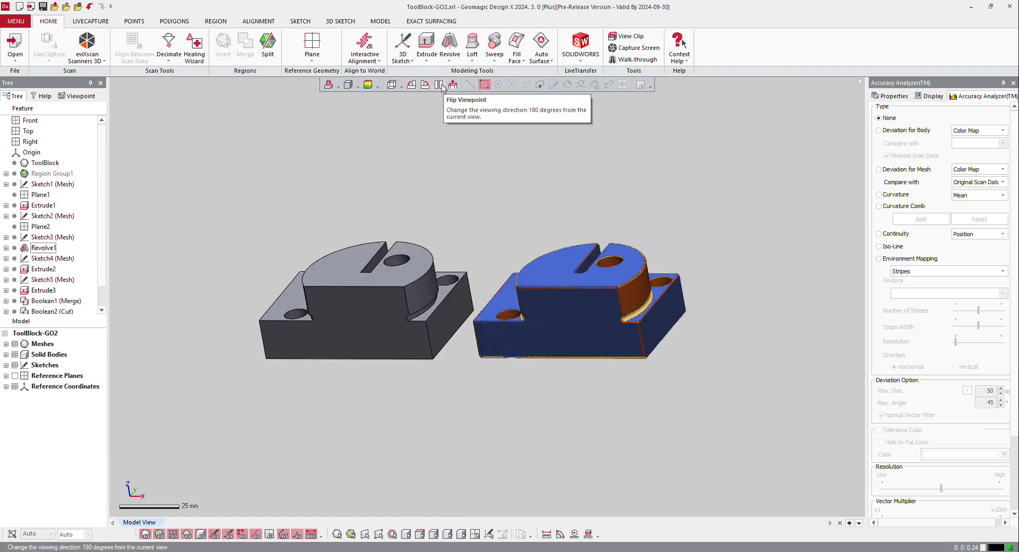
{"action": "left_click", "coordinate": [441, 87]}
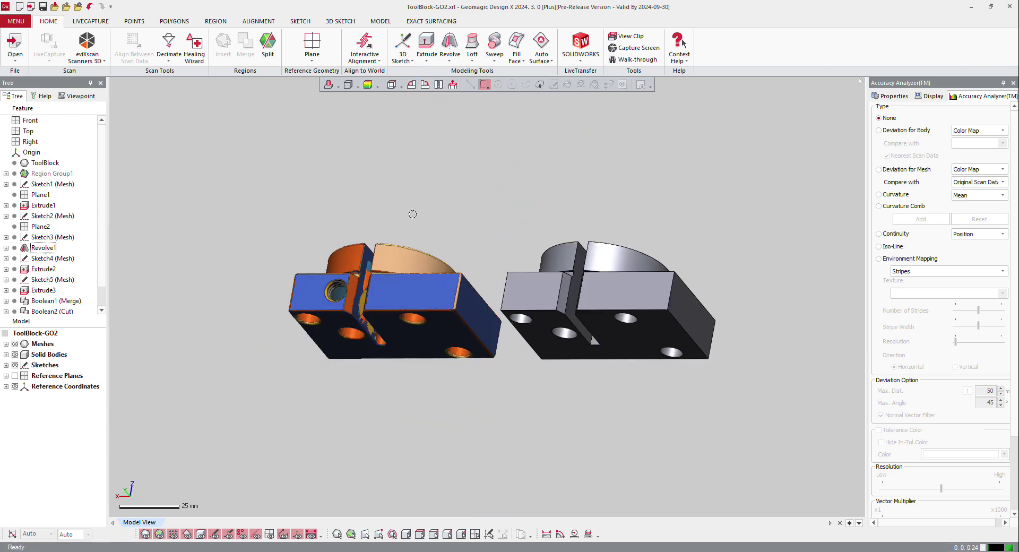
Return to isometric and set the view normal to the CAD block's front face
{"action": "key", "text": "ctrl+0"}
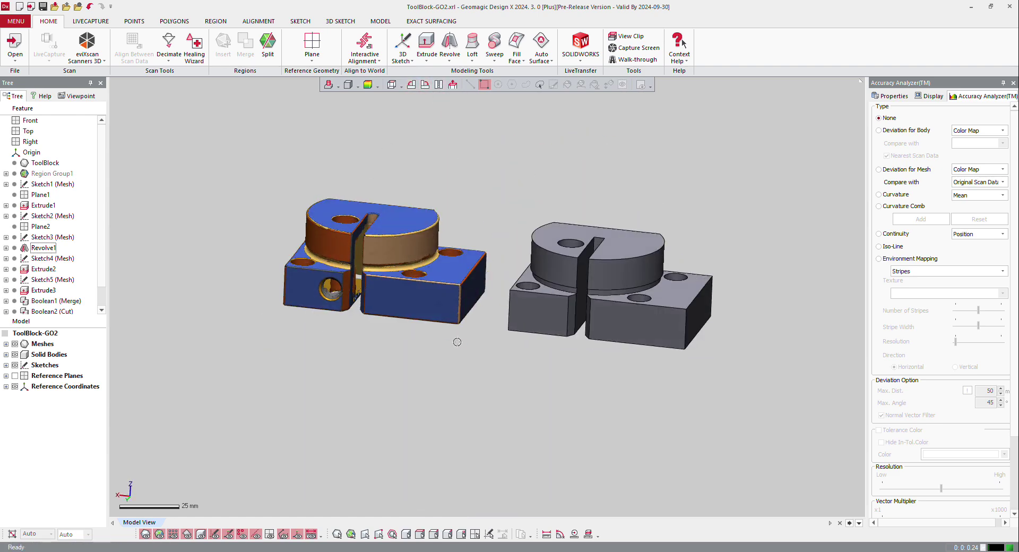
{"action": "left_click", "coordinate": [453, 86]}
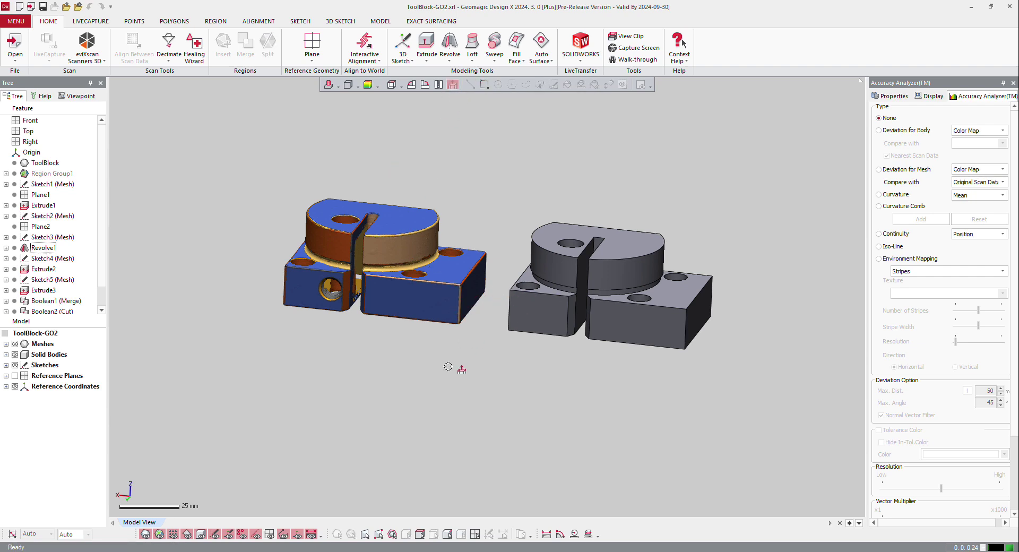
{"action": "left_click", "coordinate": [521, 317]}
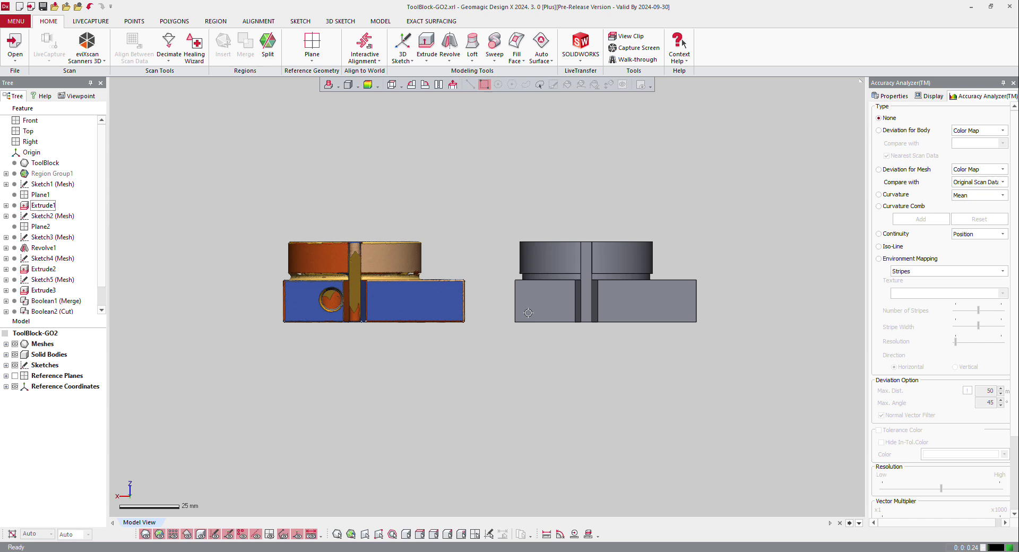
Orbit, then set the view normal to the CAD body's cylindrical face
{"action": "right_click_drag", "start_coordinate": [596, 239], "coordinate": [499, 282]}
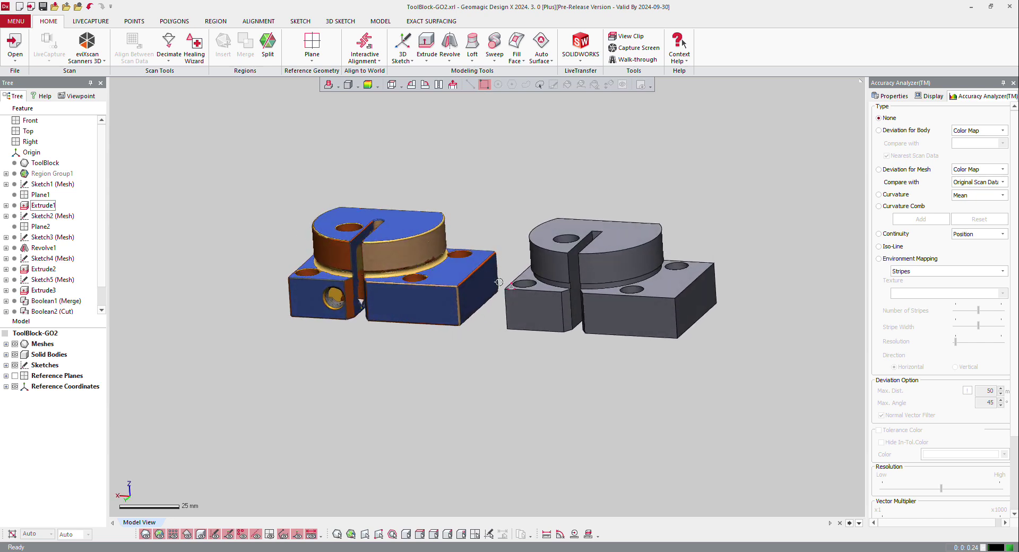
{"action": "left_click", "coordinate": [453, 85]}
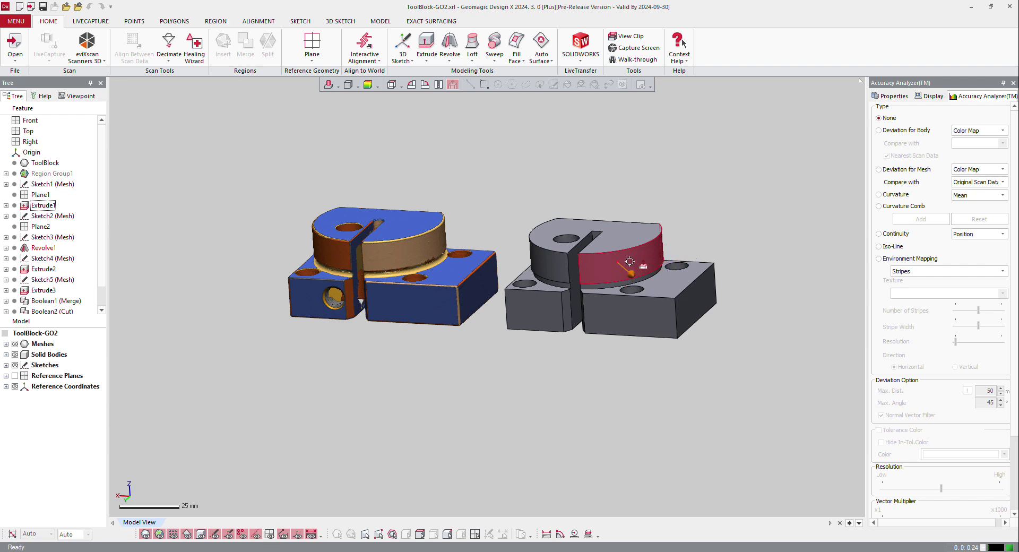
{"action": "left_click", "coordinate": [649, 259]}
{"action": "key", "text": "ctrl+3"}
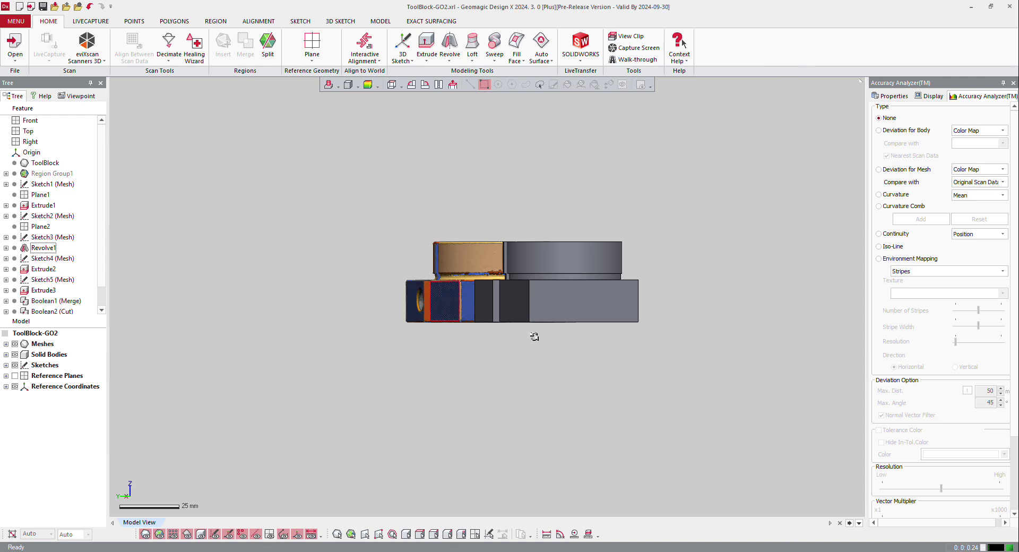
Enable View Clip from the Display panel, lower the section plane and tilt it to cut both models
{"action": "key", "text": "ctrl+0"}
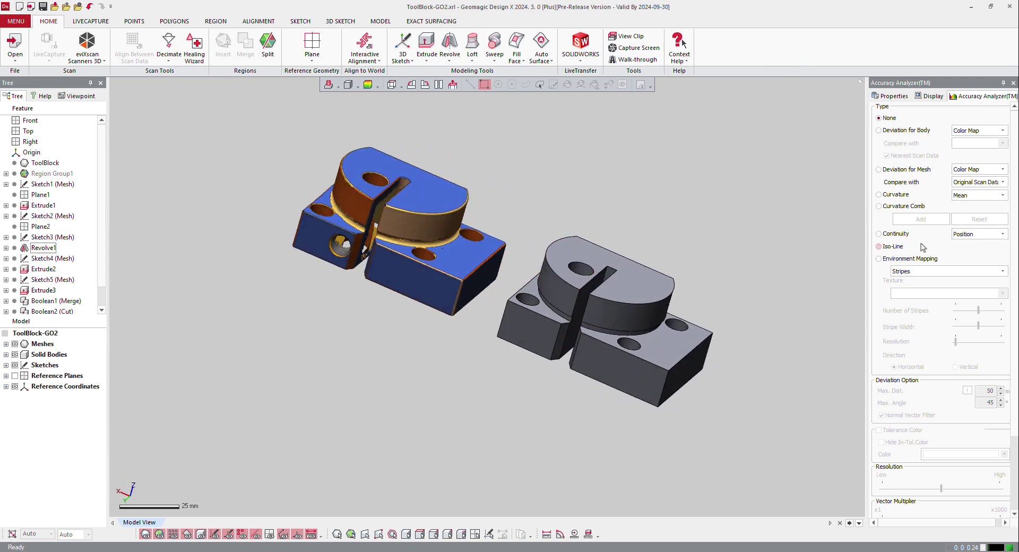
{"action": "left_click", "coordinate": [943, 97]}
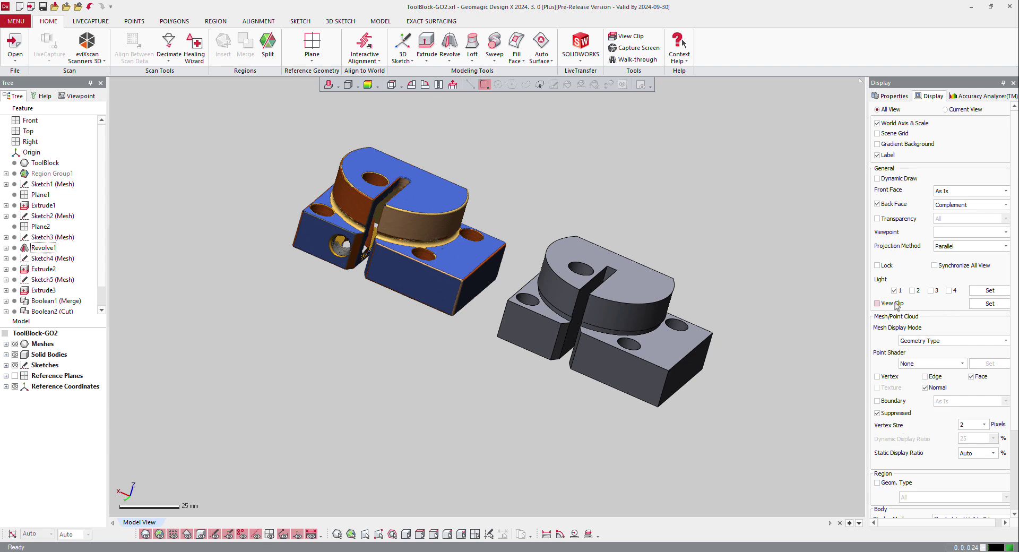
{"action": "left_click", "coordinate": [988, 304]}
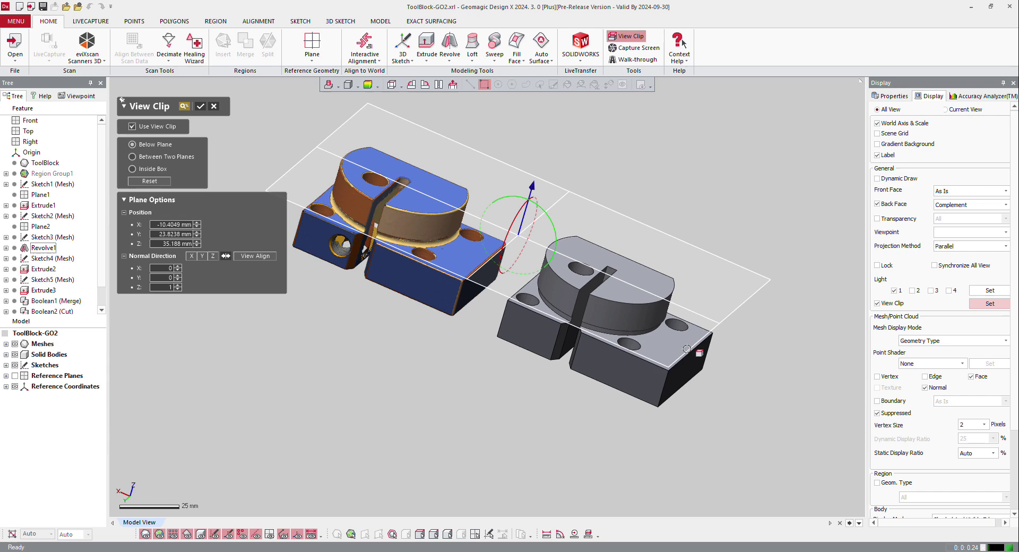
{"action": "right_click_drag", "start_coordinate": [568, 372], "coordinate": [457, 340]}
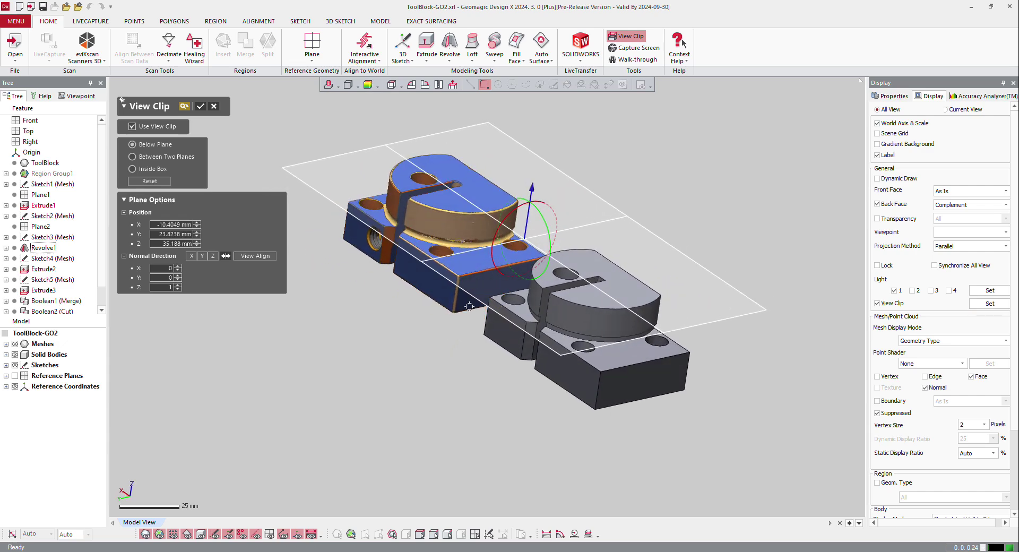
{"action": "left_click_drag", "start_coordinate": [529, 188], "coordinate": [541, 212]}
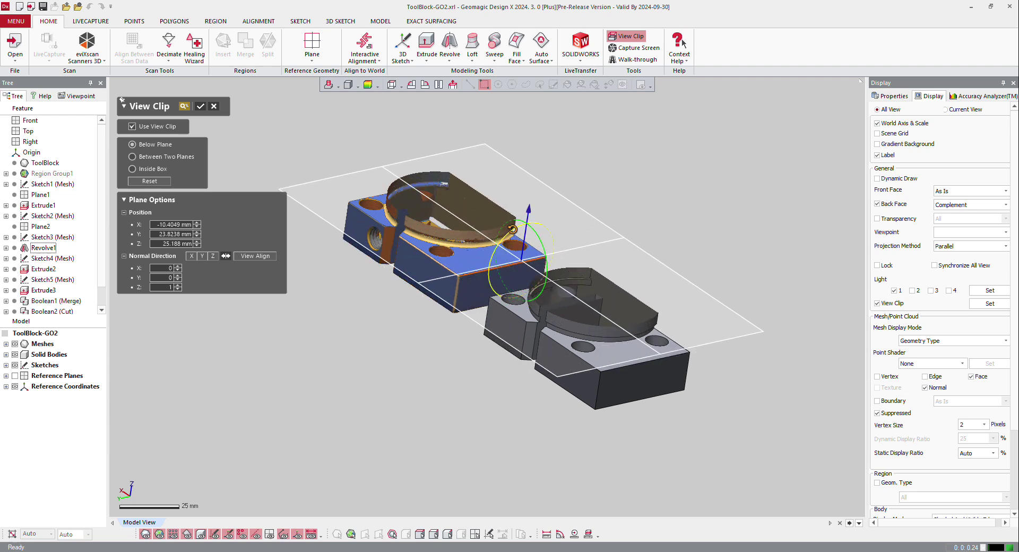
{"action": "left_click_drag", "start_coordinate": [490, 268], "coordinate": [466, 330]}
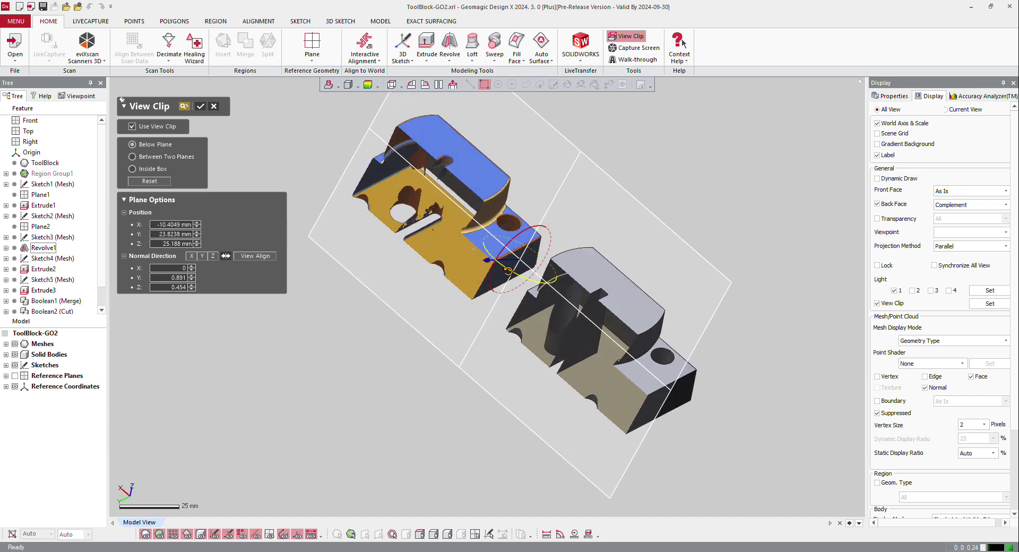
{"action": "mouse_move", "coordinate": [507, 278]}
{"action": "left_mouse_down"}
{"action": "mouse_move", "coordinate": [537, 281]}
{"action": "mouse_move", "coordinate": [511, 284]}
{"action": "left_mouse_up"}
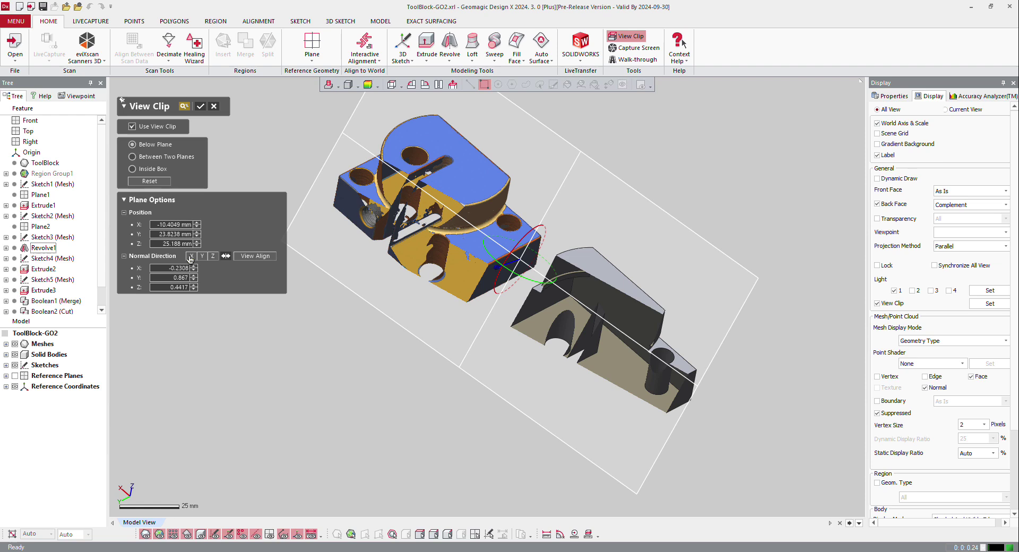
Try Z, Y and view-aligned plane normals, settle on Y, and shift the plane 5 mm to Y 28.8238
{"action": "left_click", "coordinate": [211, 257]}
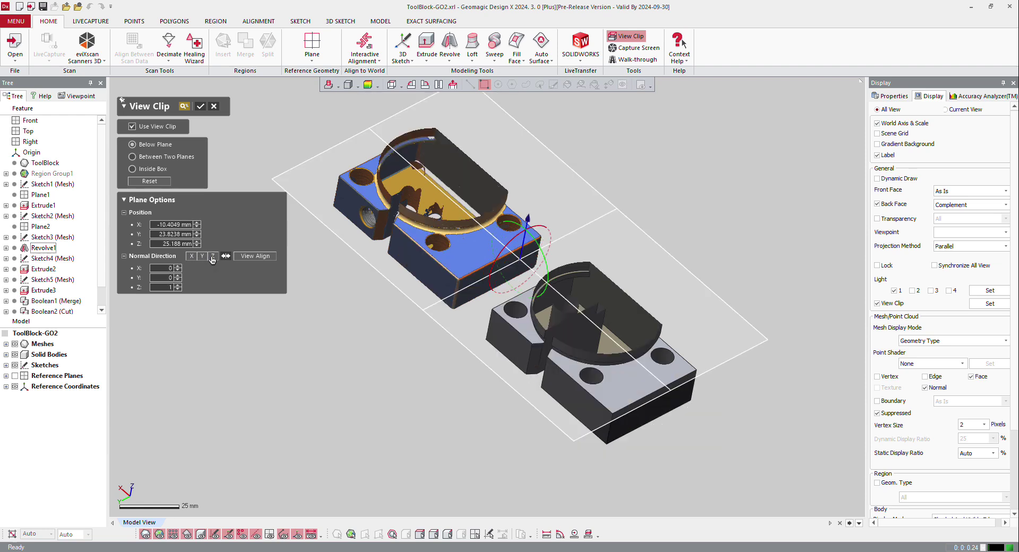
{"action": "left_click", "coordinate": [202, 257]}
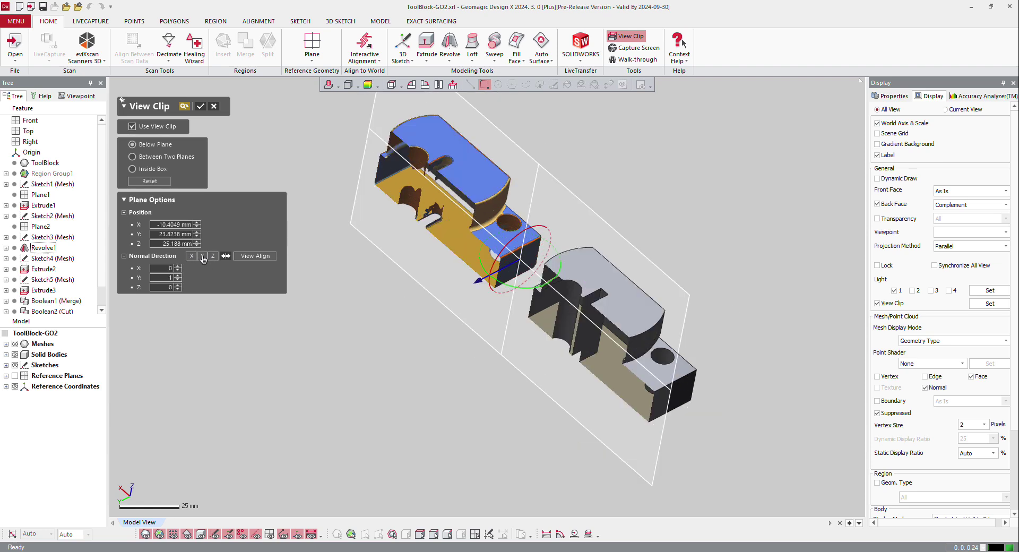
{"action": "left_click", "coordinate": [249, 257]}
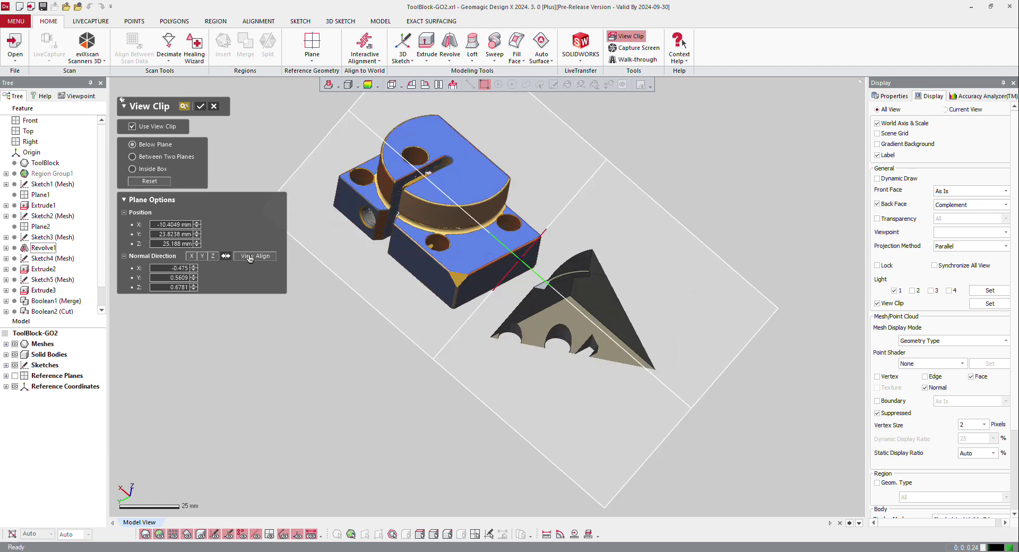
{"action": "left_click", "coordinate": [212, 257]}
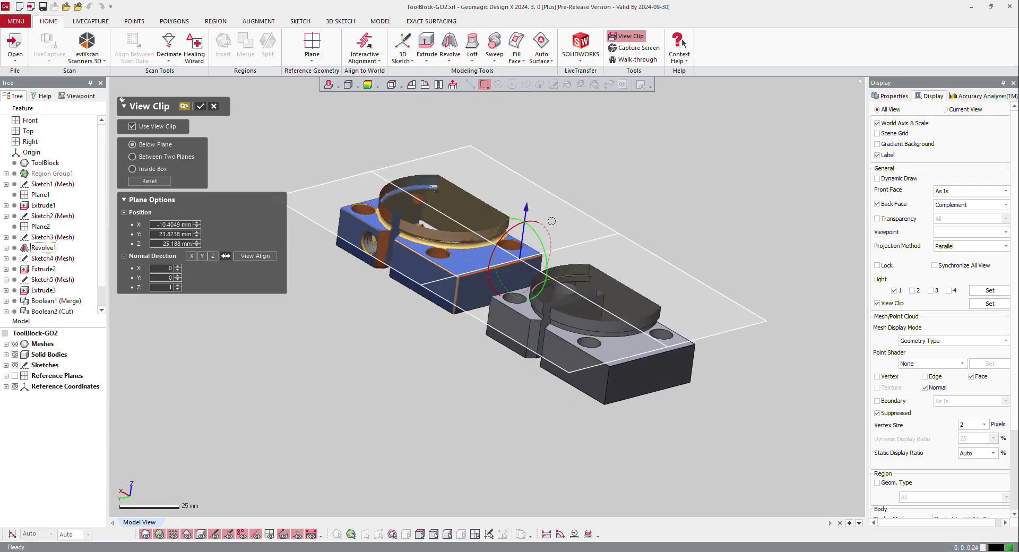
{"action": "left_click", "coordinate": [201, 257]}
{"action": "right_click_drag", "start_coordinate": [329, 265], "coordinate": [142, 181]}
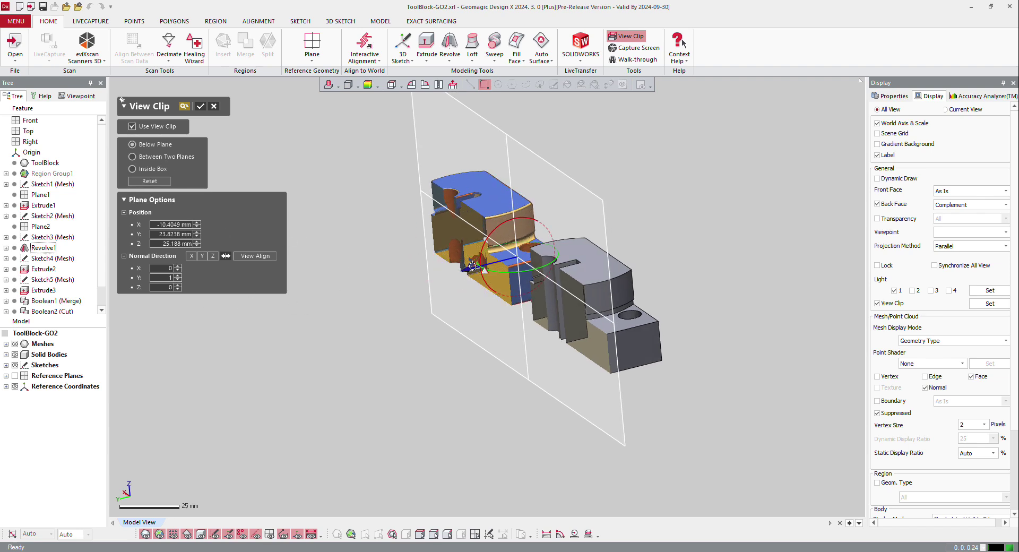
{"action": "left_click_drag", "start_coordinate": [471, 271], "coordinate": [461, 274]}
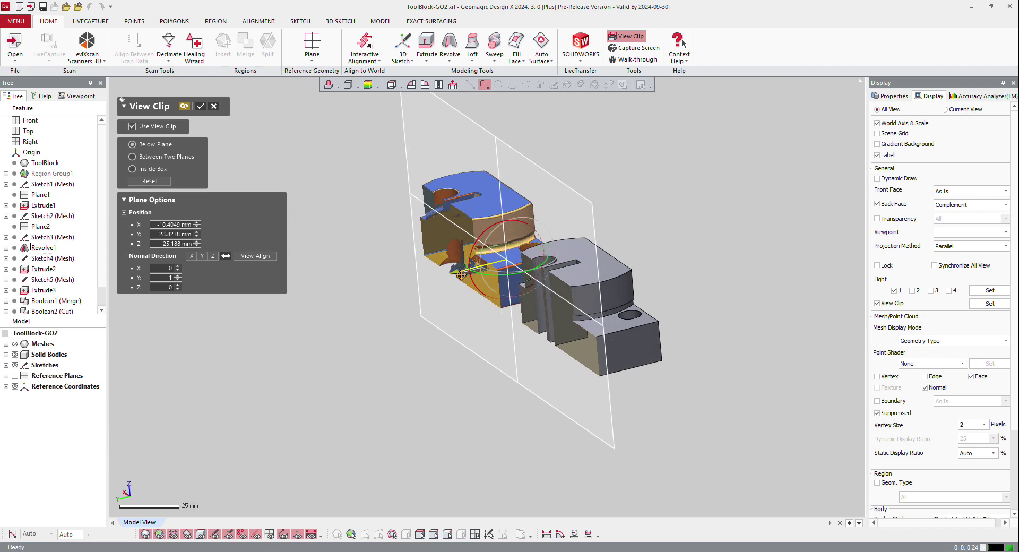
Clip Between Two Planes at 15 mm depth and tilt the pair with the gizmo ring
{"action": "left_click", "coordinate": [171, 158]}
{"action": "right_click_drag", "start_coordinate": [580, 334], "coordinate": [486, 334]}
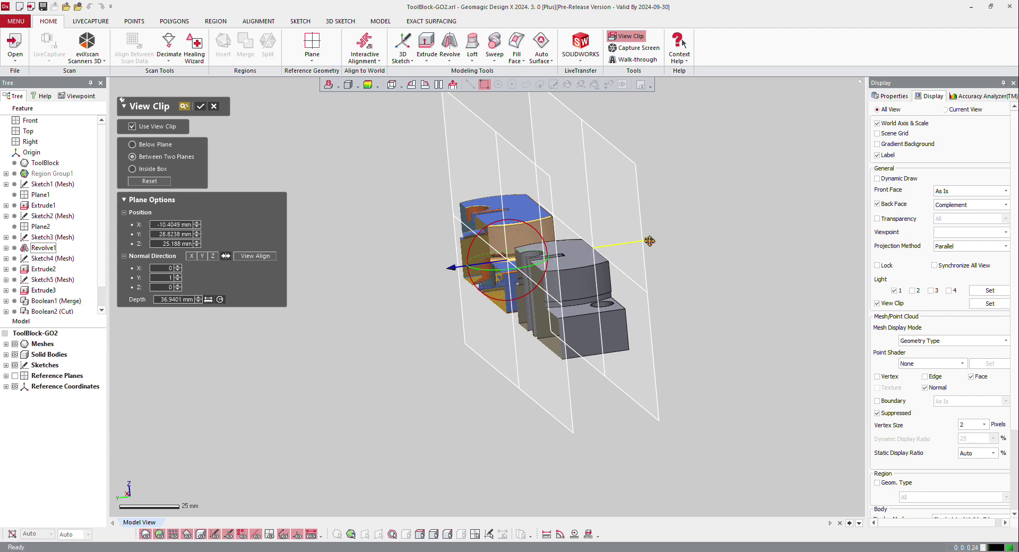
{"action": "left_click_drag", "start_coordinate": [647, 240], "coordinate": [597, 245]}
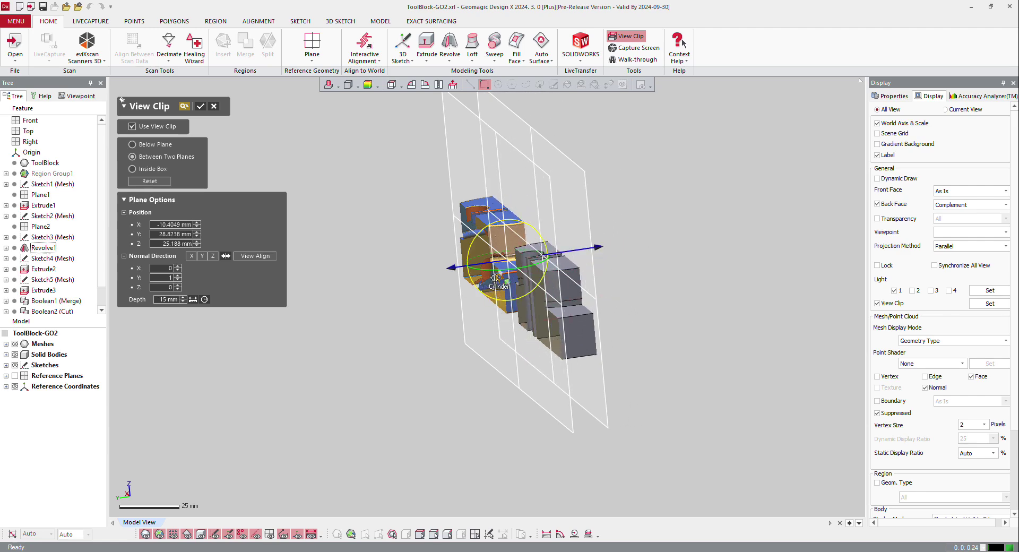
{"action": "right_click_drag", "start_coordinate": [596, 246], "coordinate": [456, 244]}
{"action": "mouse_move", "coordinate": [491, 255]}
{"action": "left_mouse_down"}
{"action": "mouse_move", "coordinate": [524, 223]}
{"action": "mouse_move", "coordinate": [497, 240]}
{"action": "left_mouse_up"}
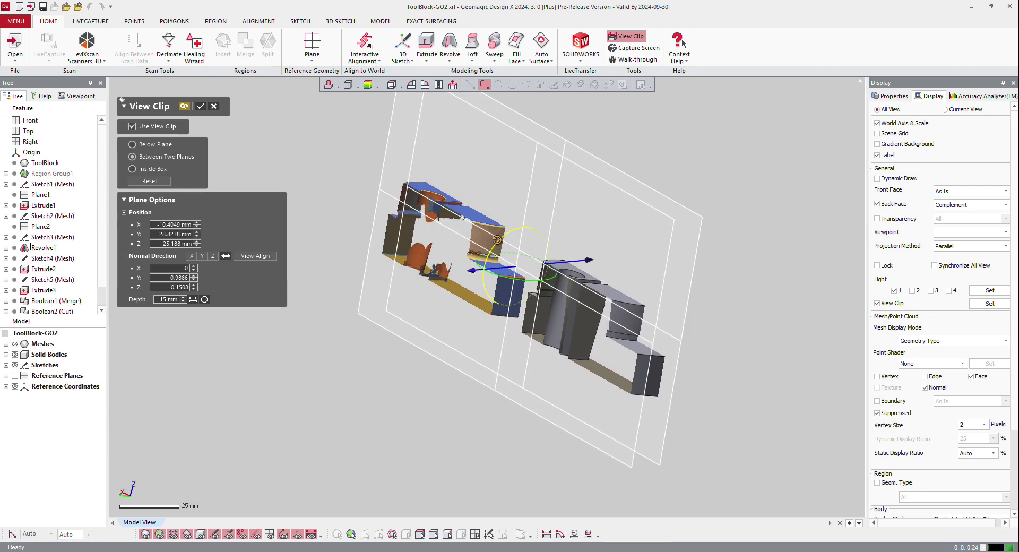
Clip the models inside a box, pulling both box end faces inward, and apply it
{"action": "left_click", "coordinate": [150, 171]}
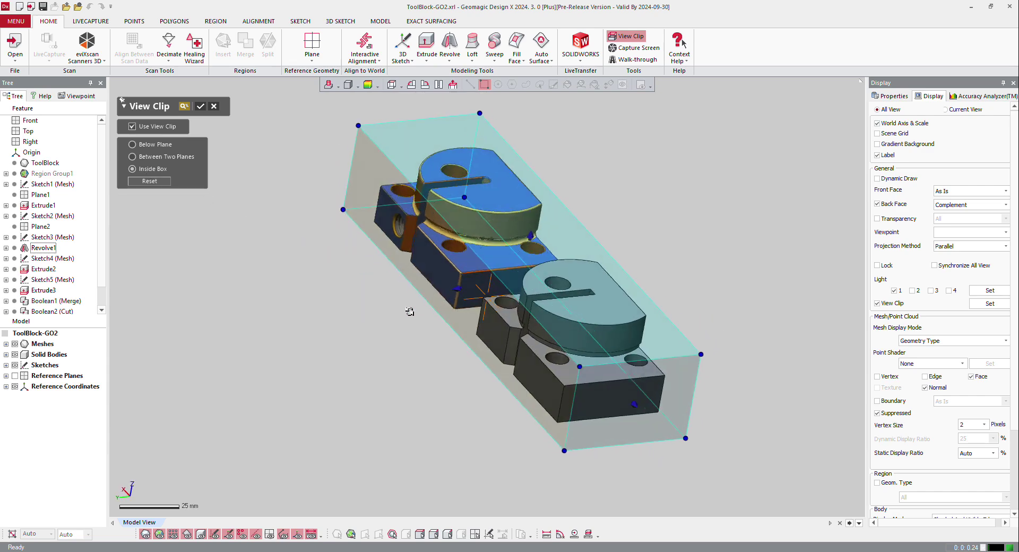
{"action": "left_click_drag", "start_coordinate": [458, 288], "coordinate": [499, 279]}
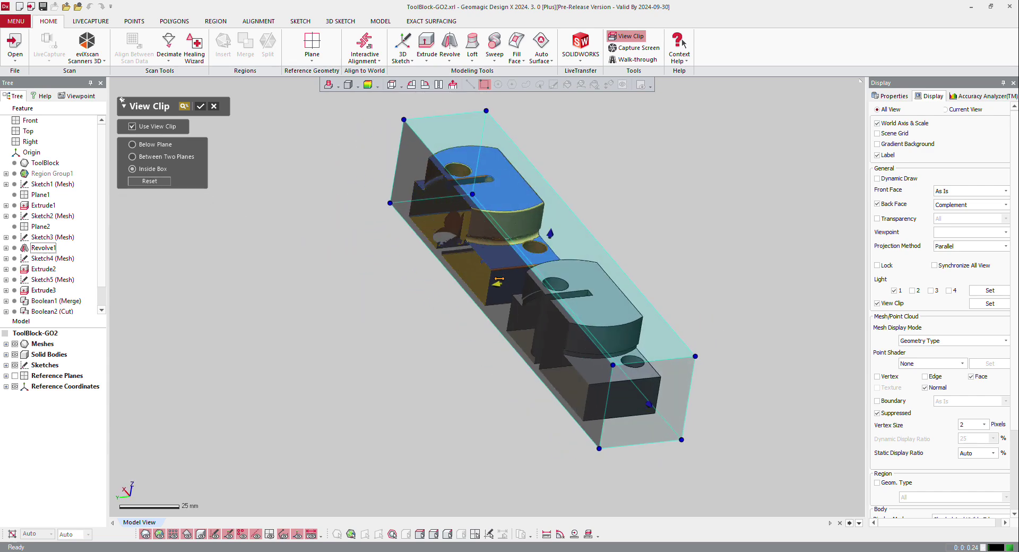
{"action": "left_click_drag", "start_coordinate": [647, 405], "coordinate": [598, 348]}
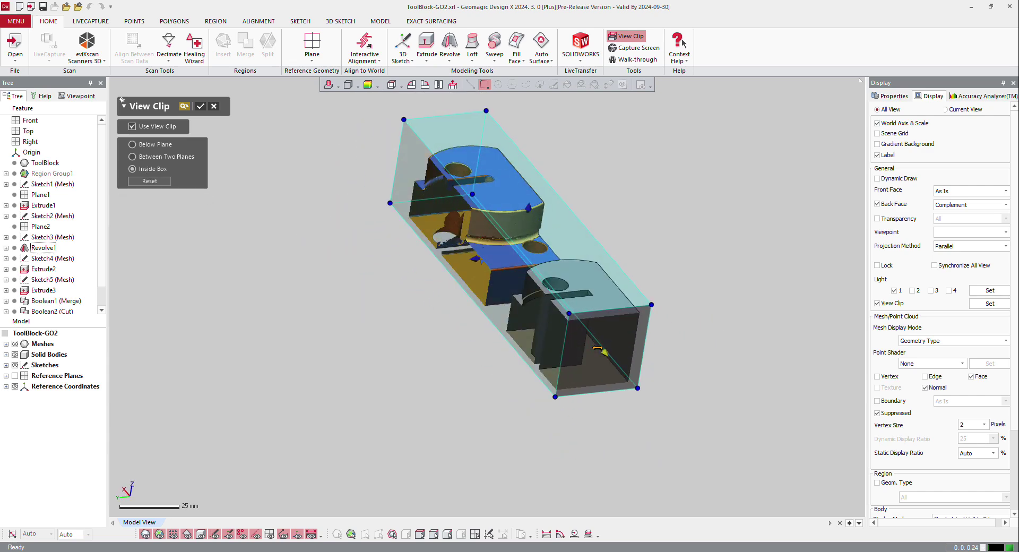
{"action": "right_click_drag", "start_coordinate": [598, 347], "coordinate": [302, 198]}
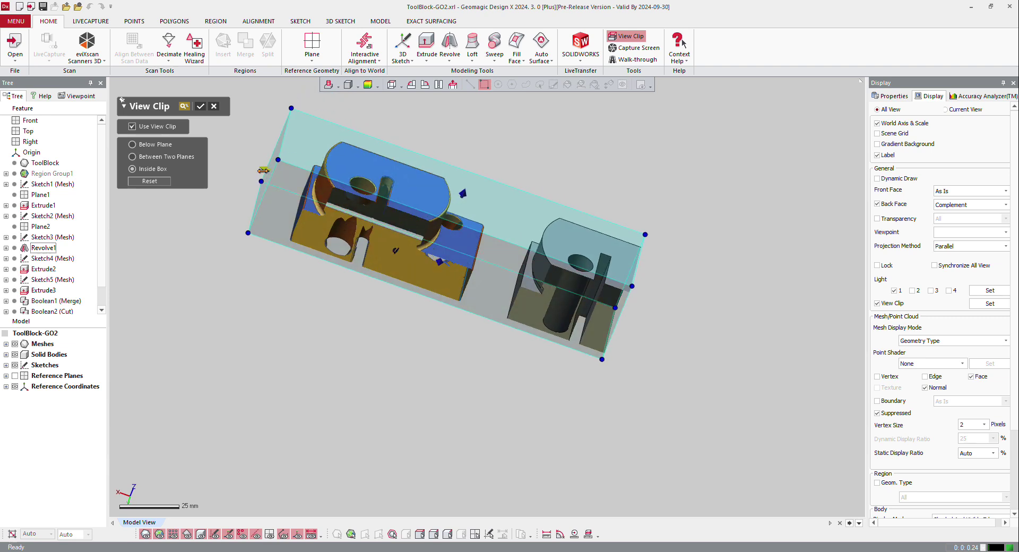
{"action": "left_click_drag", "start_coordinate": [264, 170], "coordinate": [246, 122]}
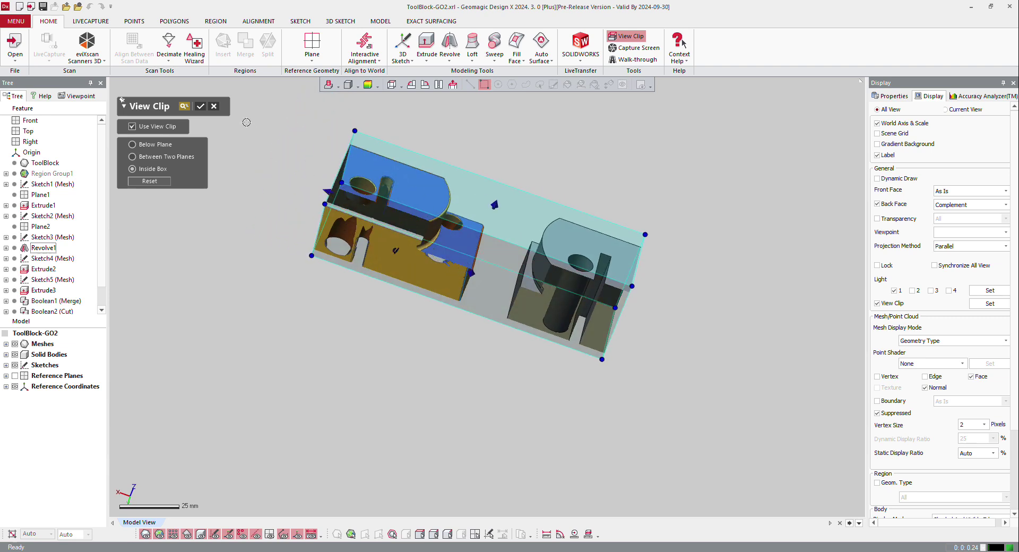
{"action": "left_click", "coordinate": [202, 107]}
Compare the full models with the box-clipped view by turning View Clip off and on
{"action": "right_click_drag", "start_coordinate": [510, 258], "coordinate": [435, 295]}
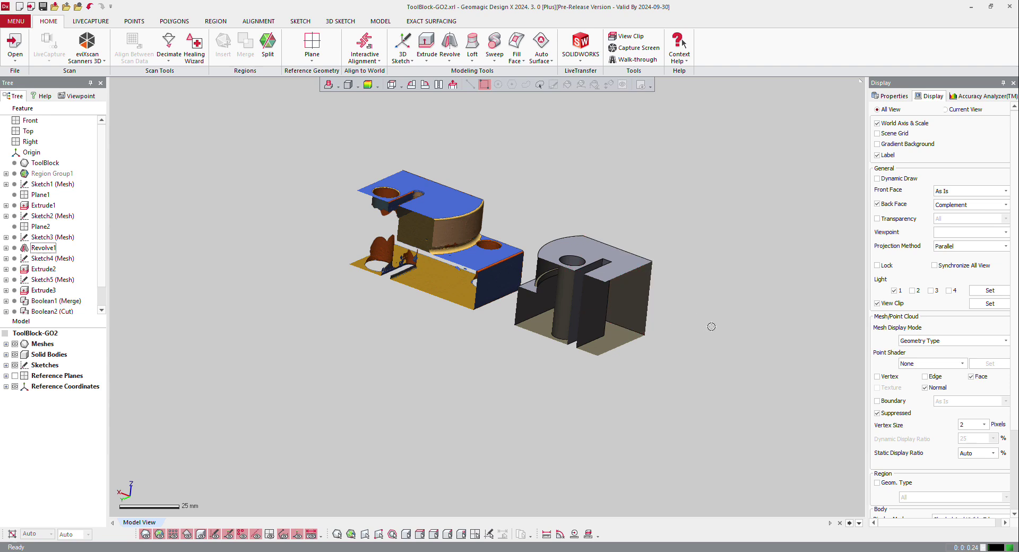
{"action": "left_click", "coordinate": [878, 304]}
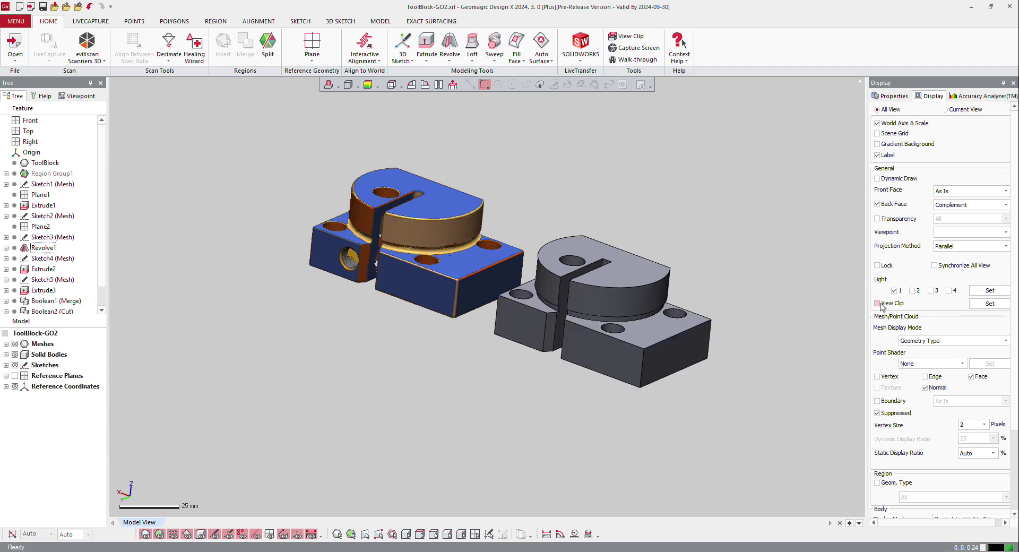
{"action": "left_click", "coordinate": [877, 304]}
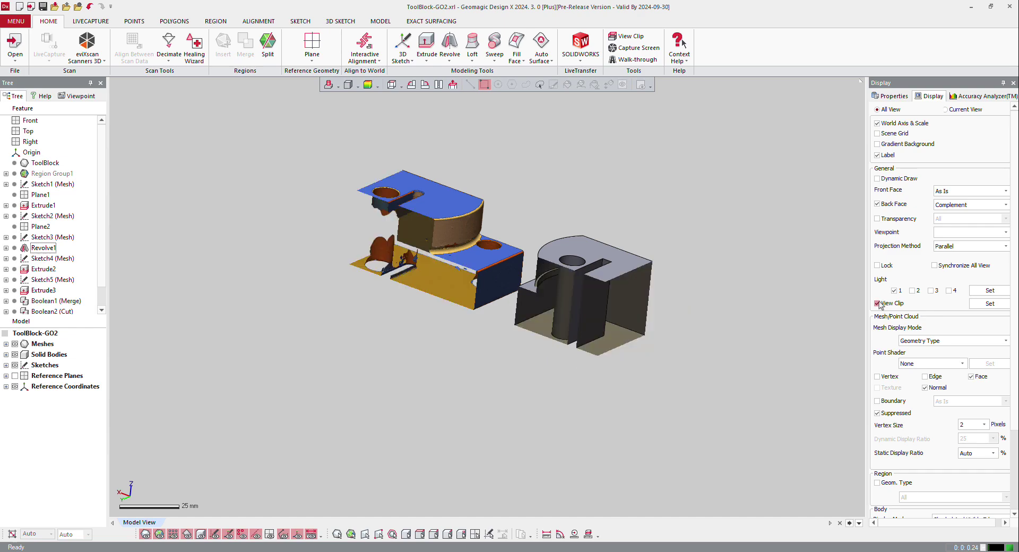